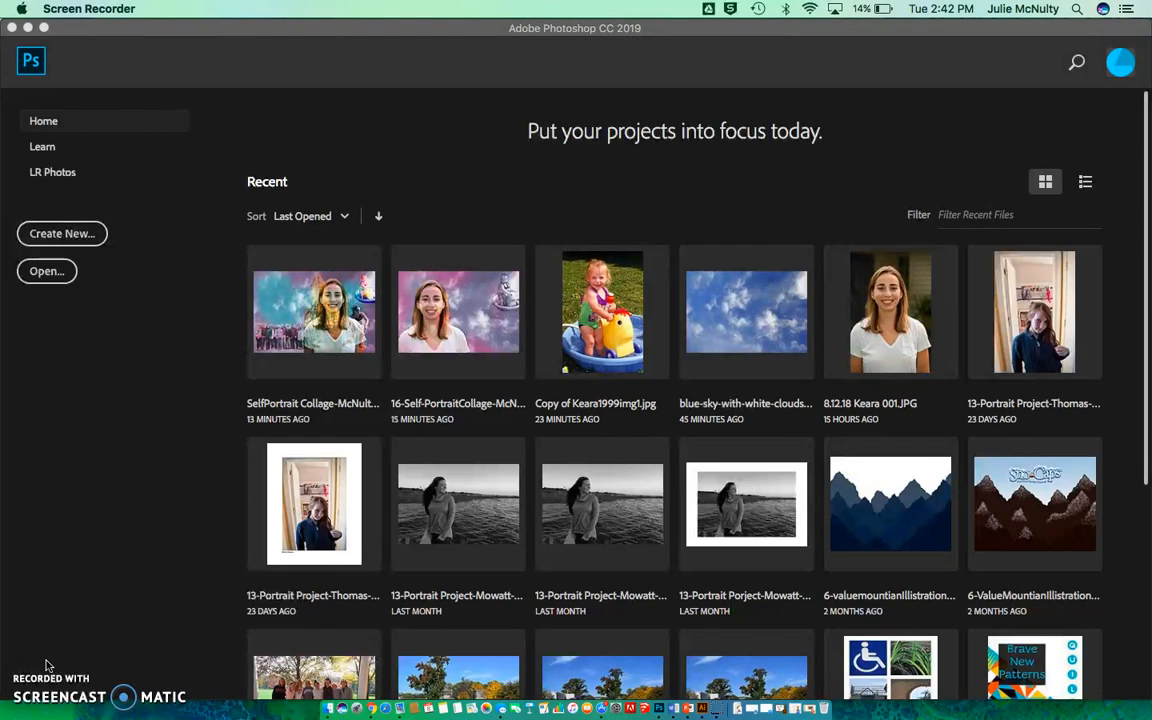
# Step: Open the image blue-sky-with-white-clouds-texture.jpg from the 1 Originals (Images for Collage) folder
pyautogui.click(47, 273)
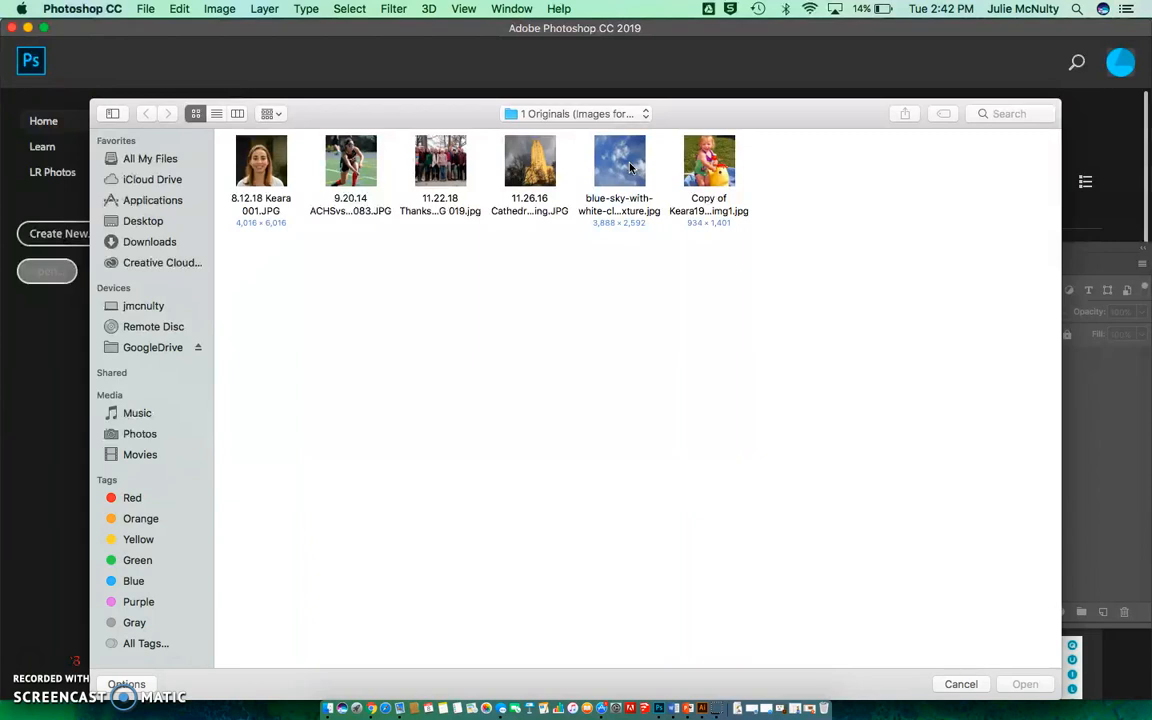
pyautogui.click(630, 168)
pyautogui.click(1010, 686)
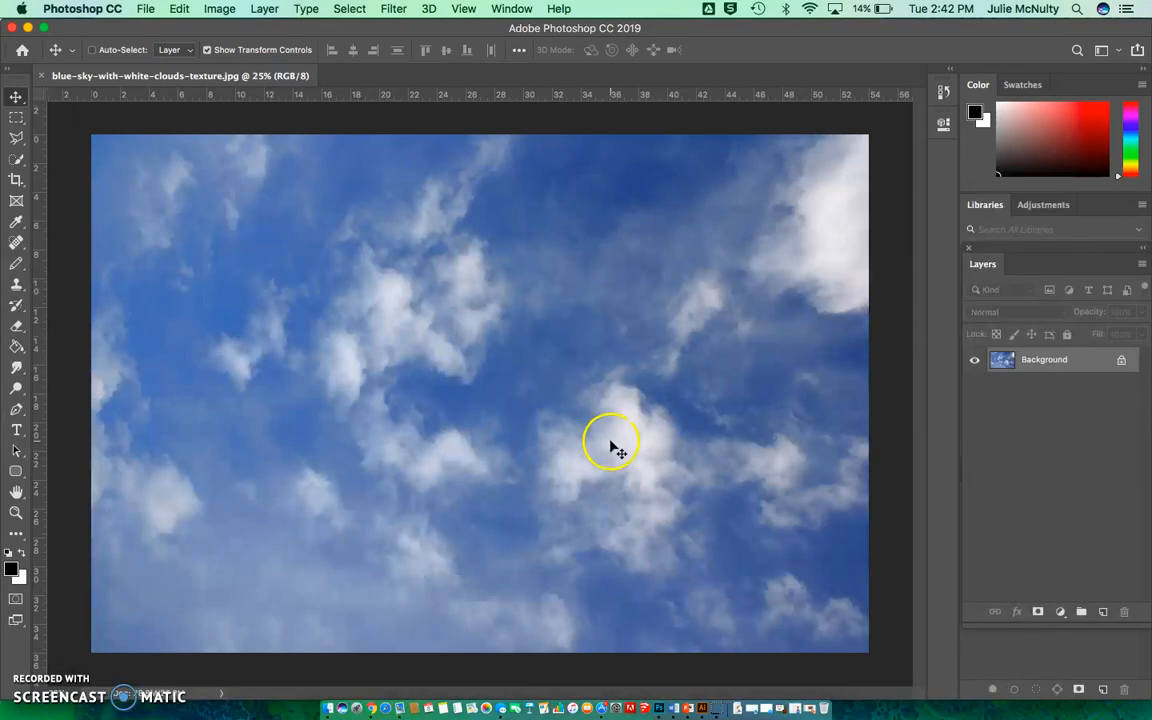
# Step: Begin saving a copy of the sky image, naming it 16-Self-PortraitCollage, the author's last and first name, and v3, joined by hyphens
pyautogui.click(145, 9)
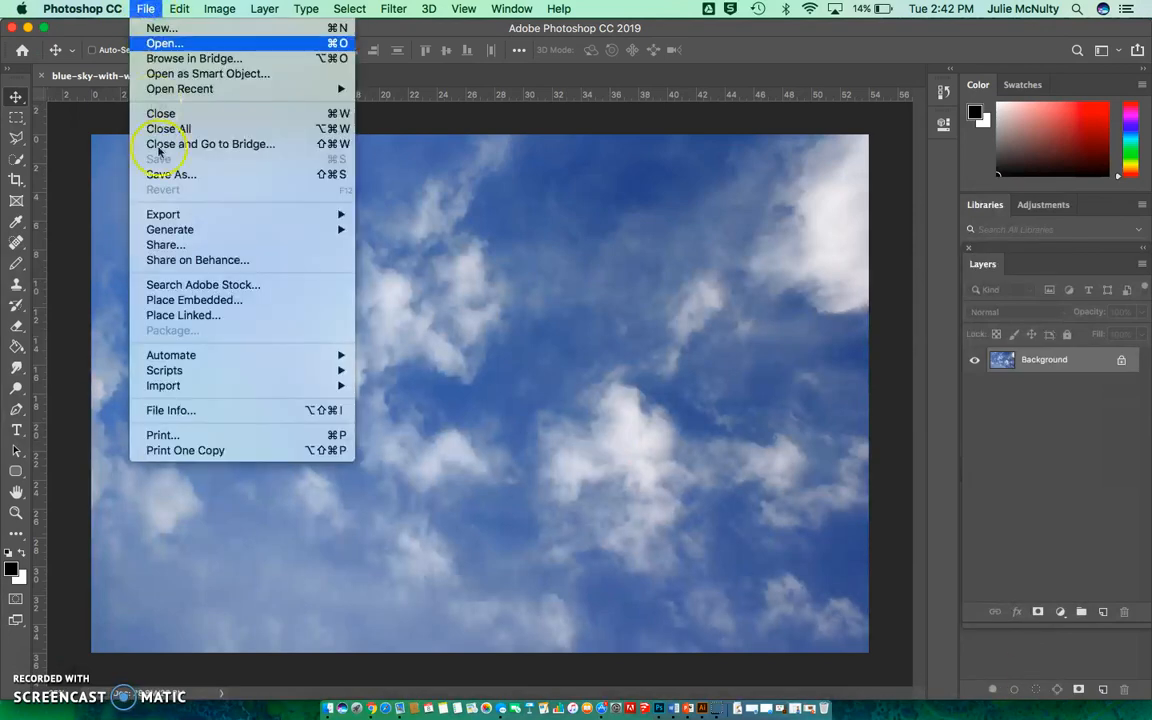
pyautogui.click(170, 174)
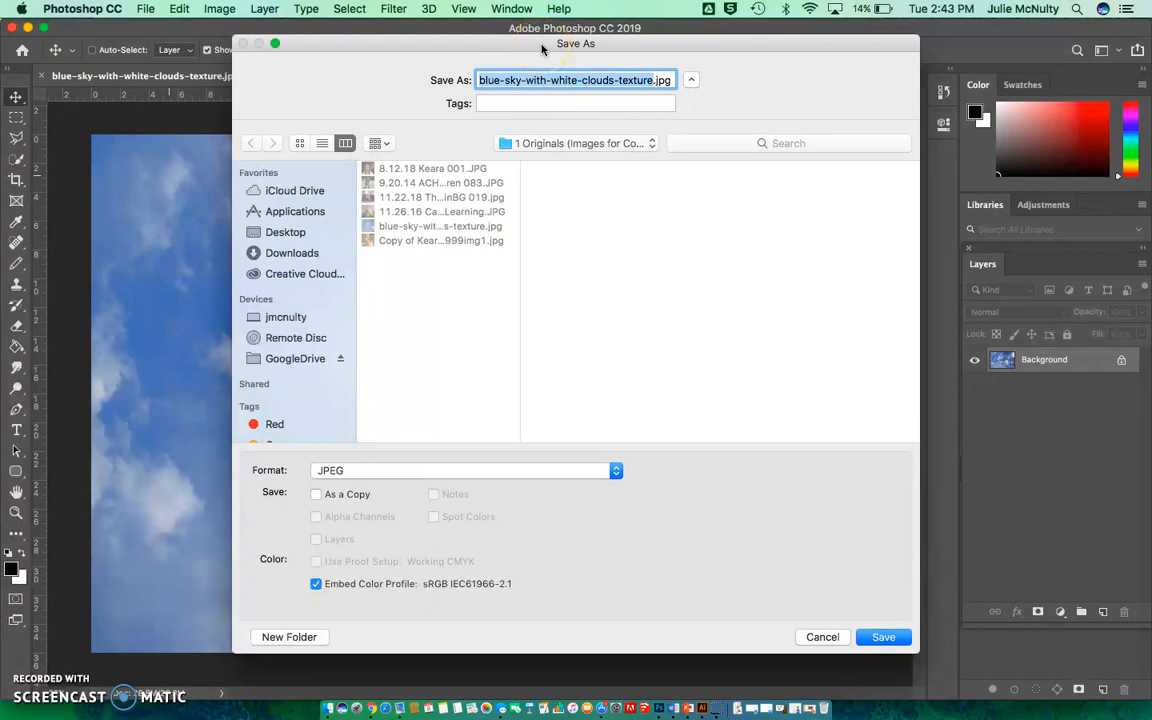
pyautogui.write('16')
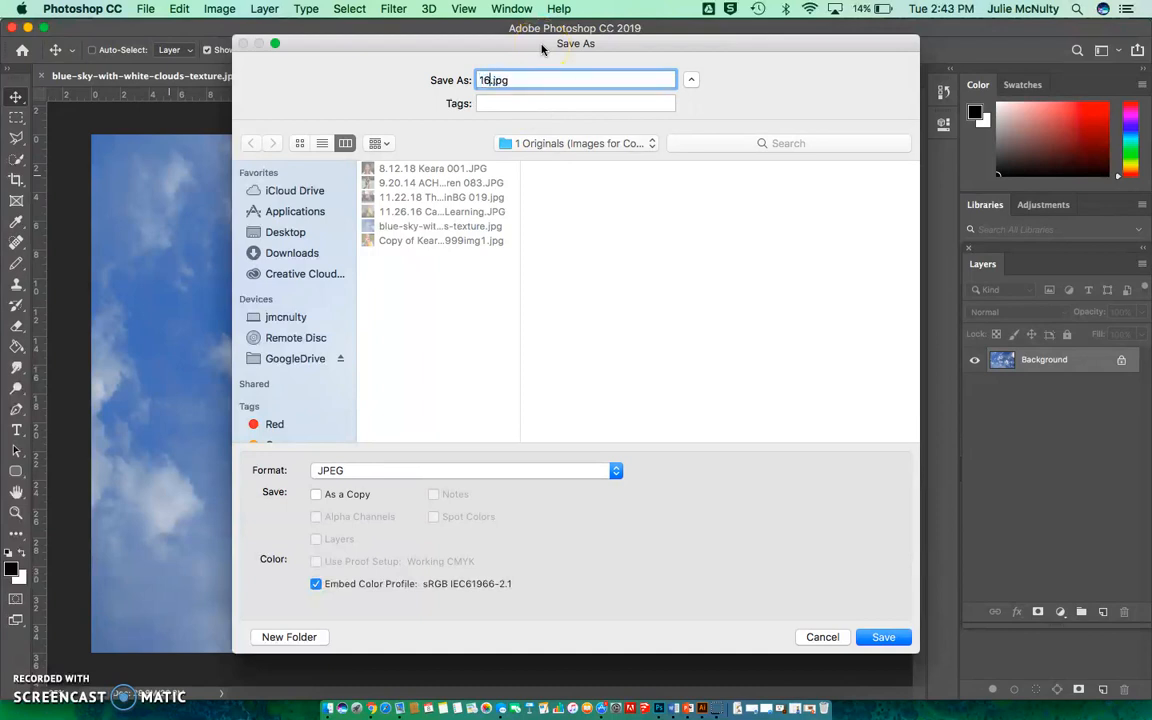
pyautogui.write('-')
pyautogui.write('Self')
pyautogui.write('-Portrai')
pyautogui.write('tColl')
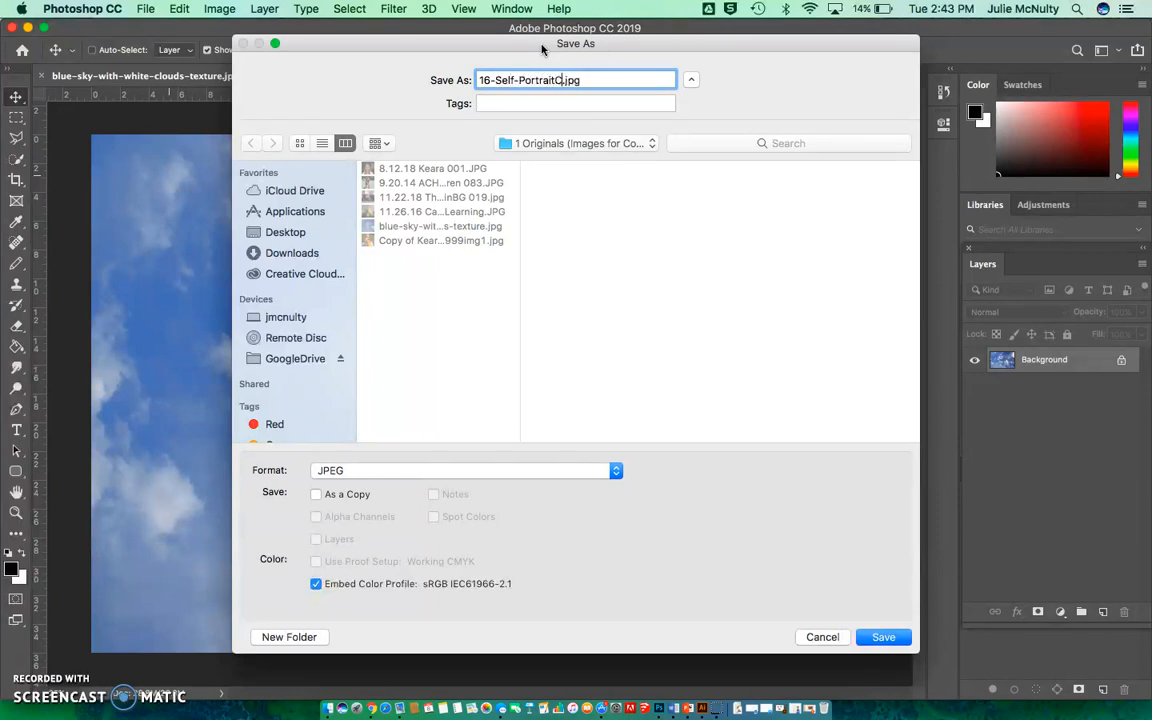
pyautogui.write('age')
pyautogui.write('-McNu')
pyautogui.write('lty-')
pyautogui.write('Julie')
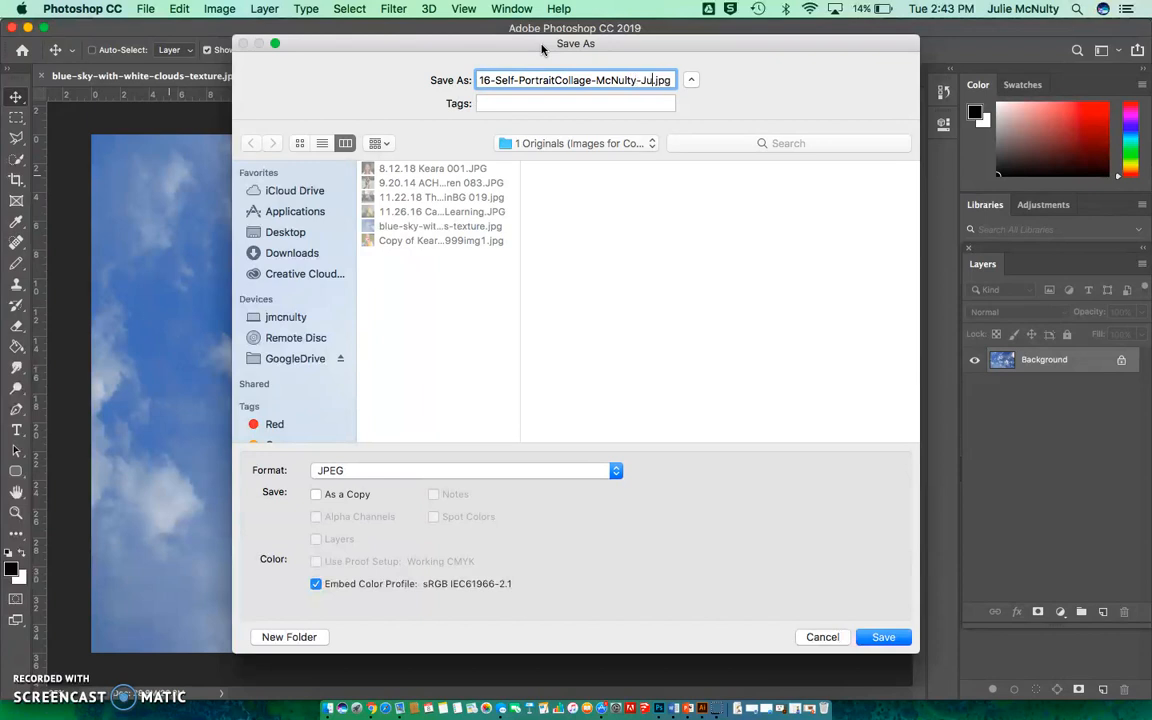
pyautogui.write('-v3')
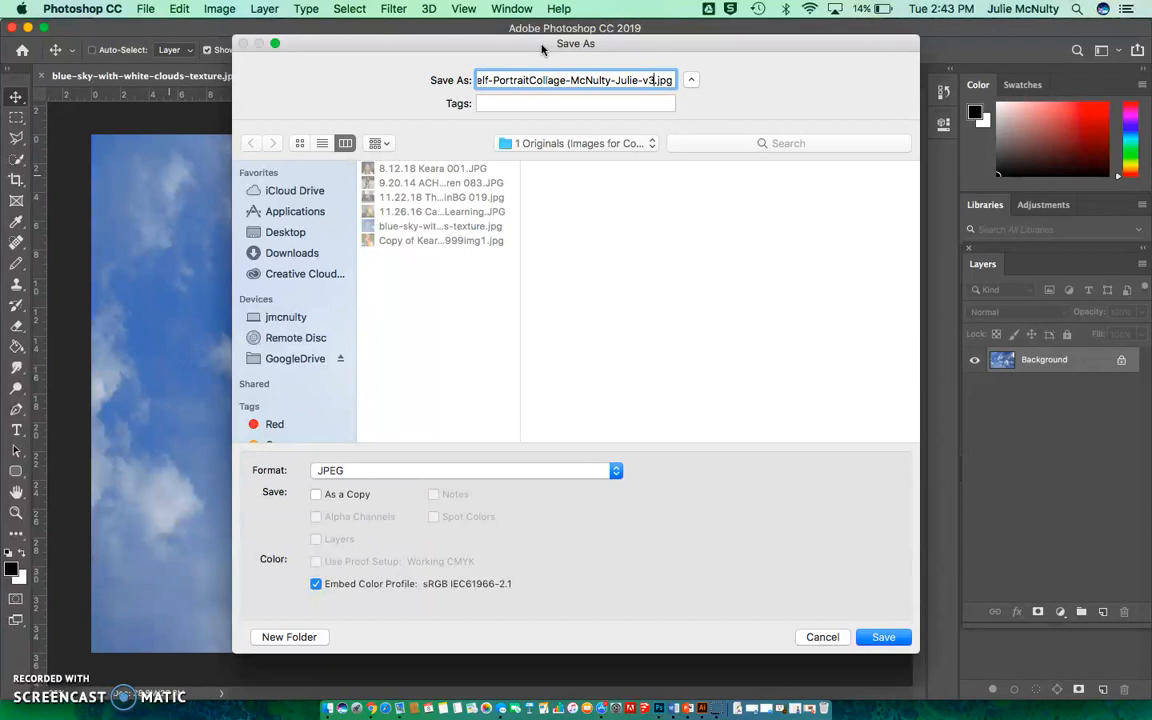
# Step: Choose the Photoshop format and save the file in the 2 Working folder of Self Portrait Collage Project
pyautogui.click(617, 472)
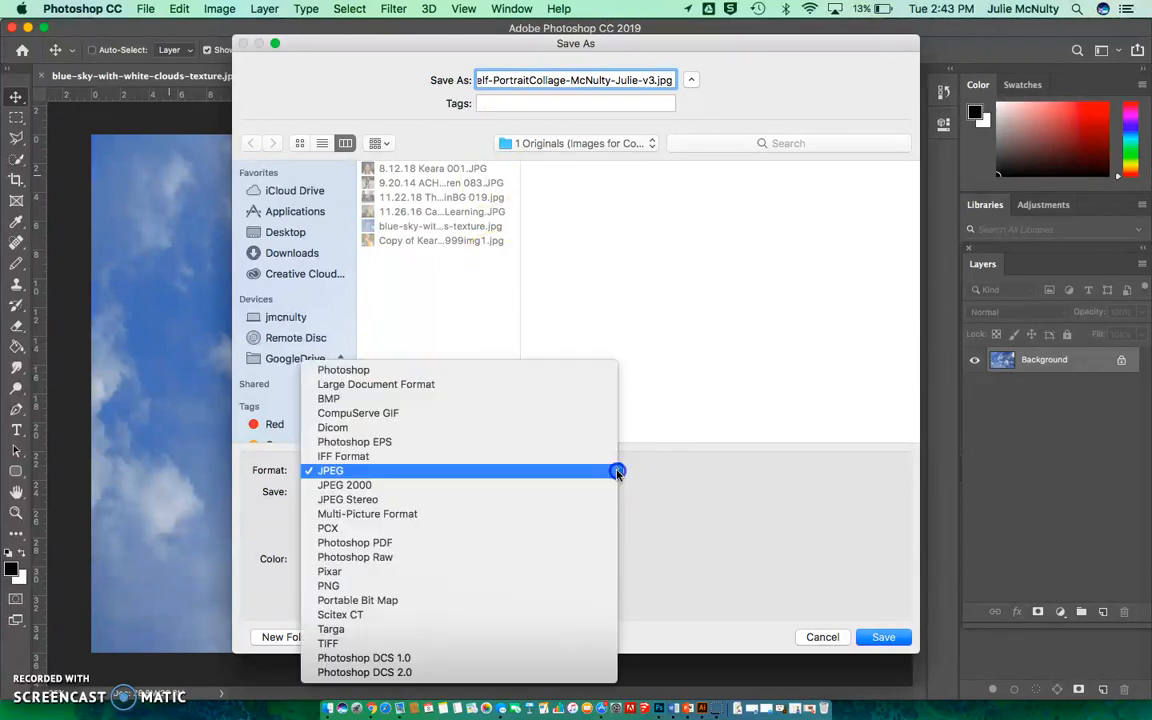
pyautogui.click(528, 373)
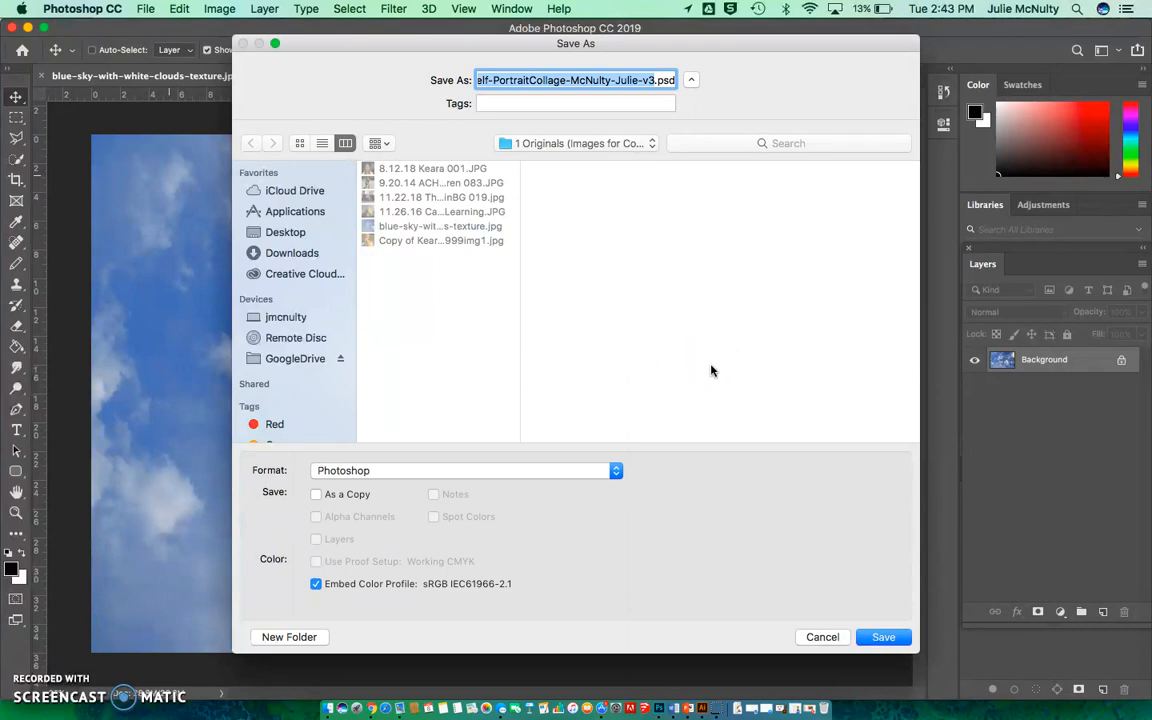
pyautogui.click(655, 145)
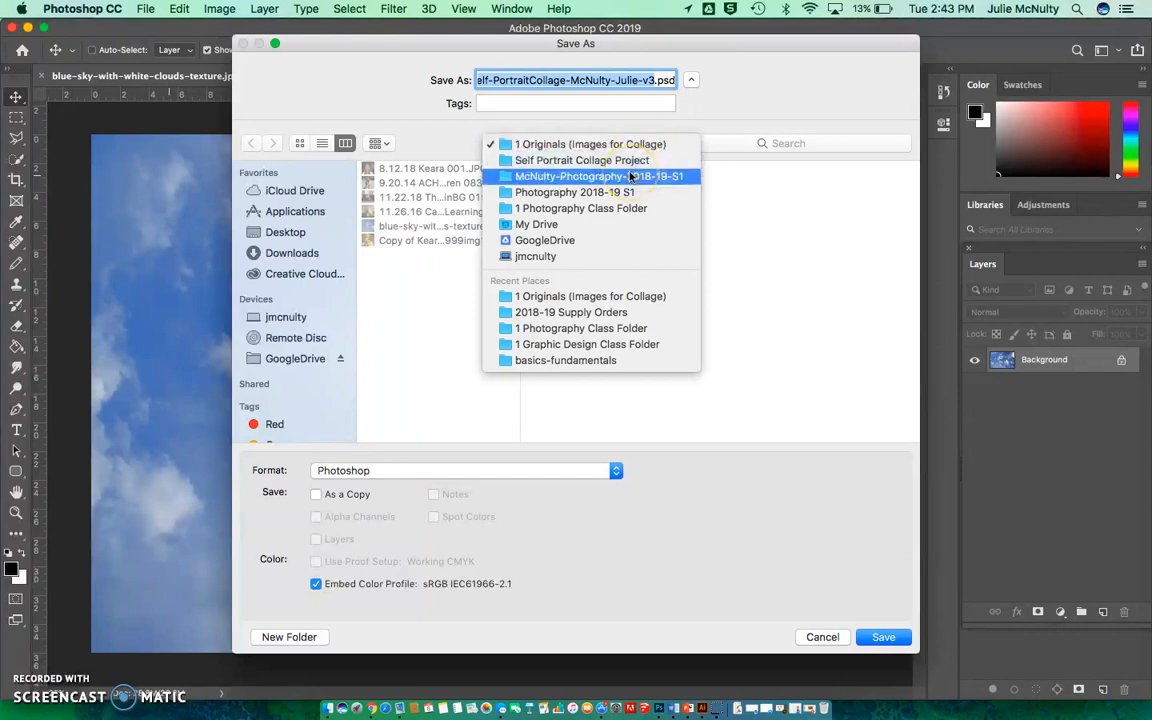
pyautogui.click(631, 176)
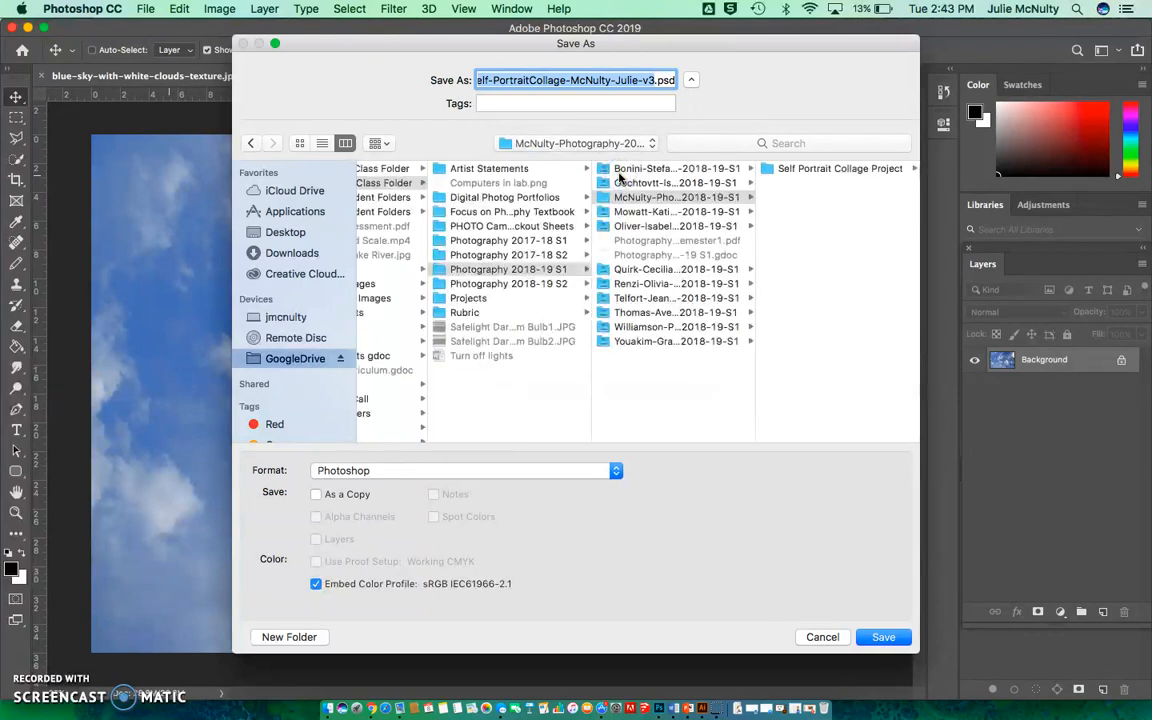
pyautogui.click(620, 197)
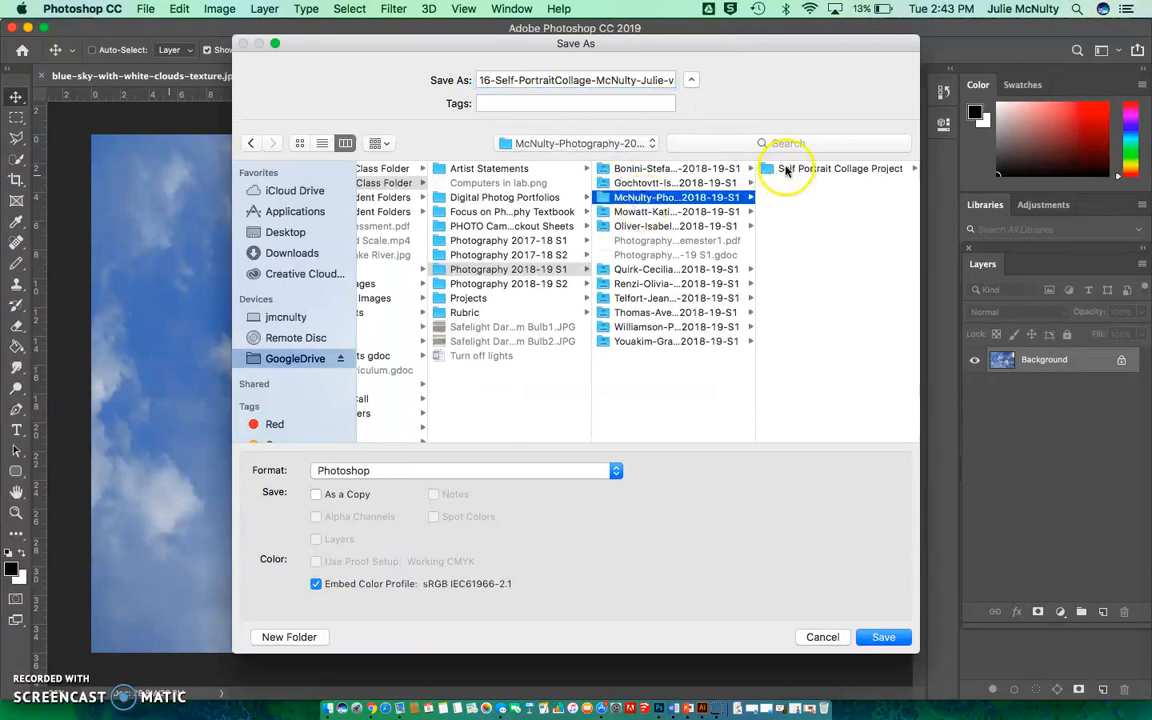
pyautogui.click(787, 170)
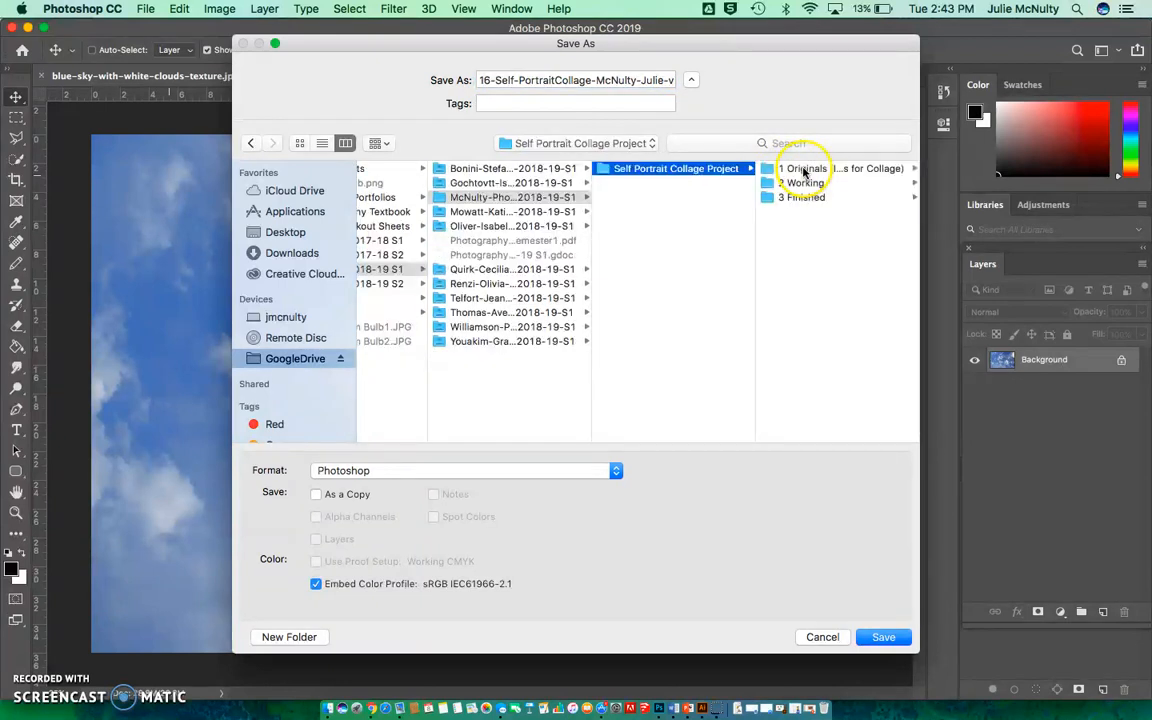
pyautogui.click(806, 188)
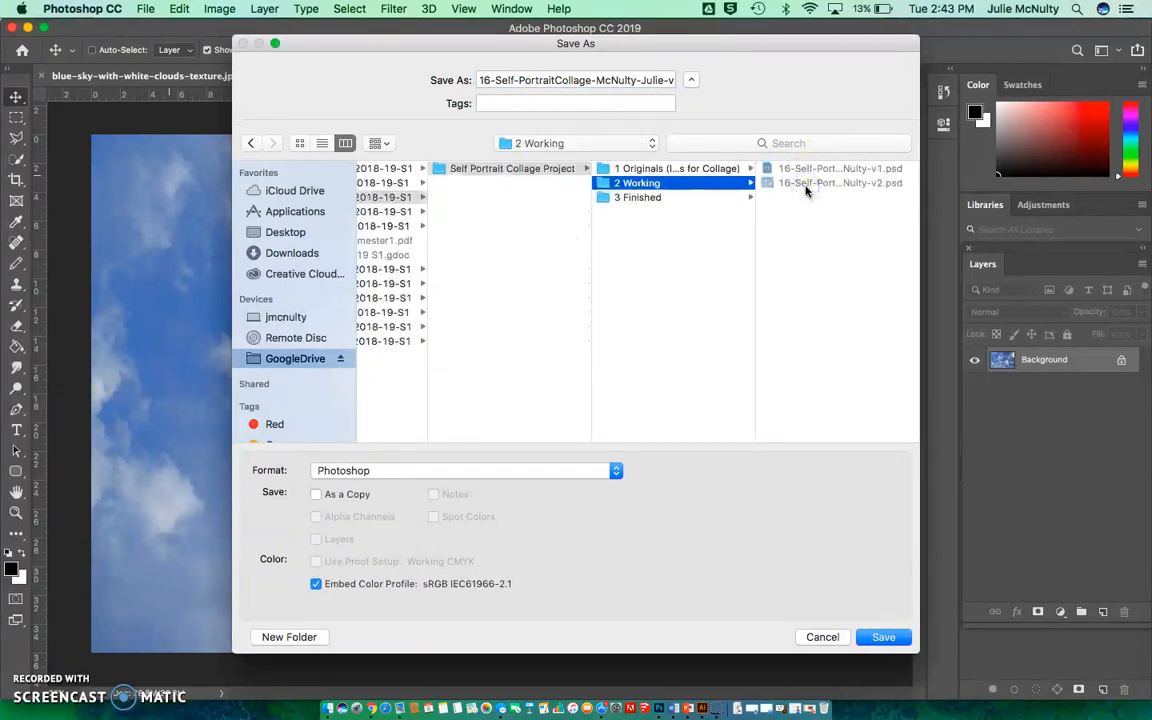
pyautogui.click(883, 637)
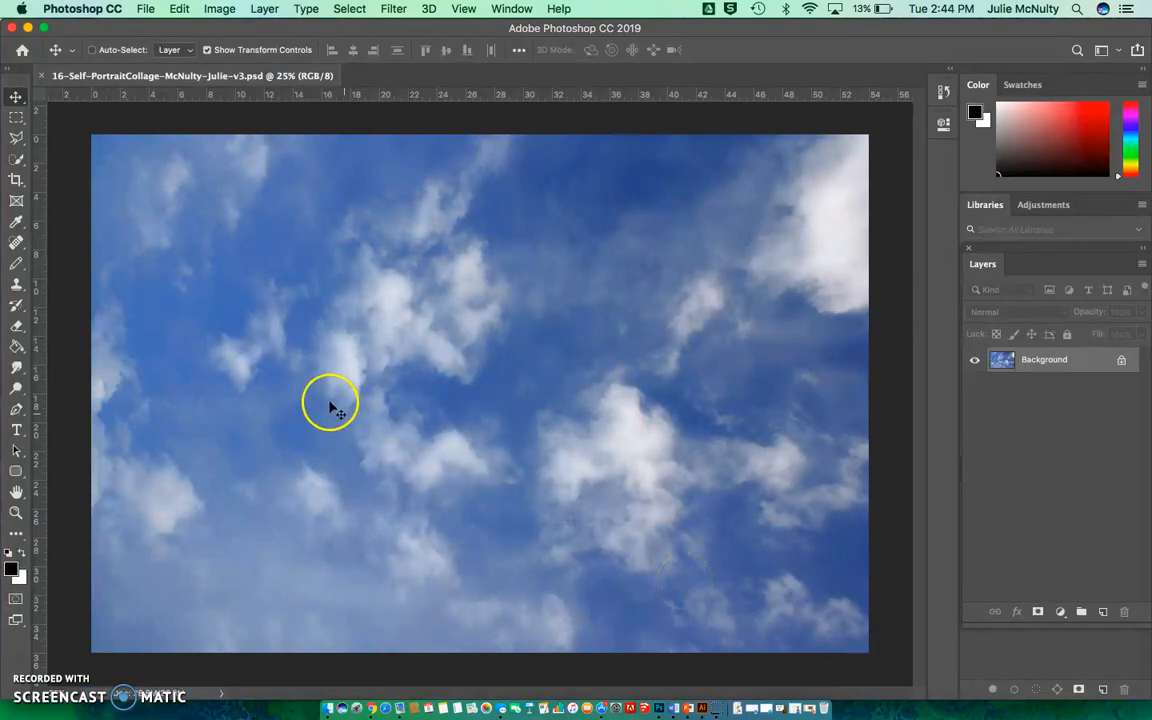
# Step: Set the image width to 11 inches with resampling off, keeping the proportions linked
pyautogui.click(222, 10)
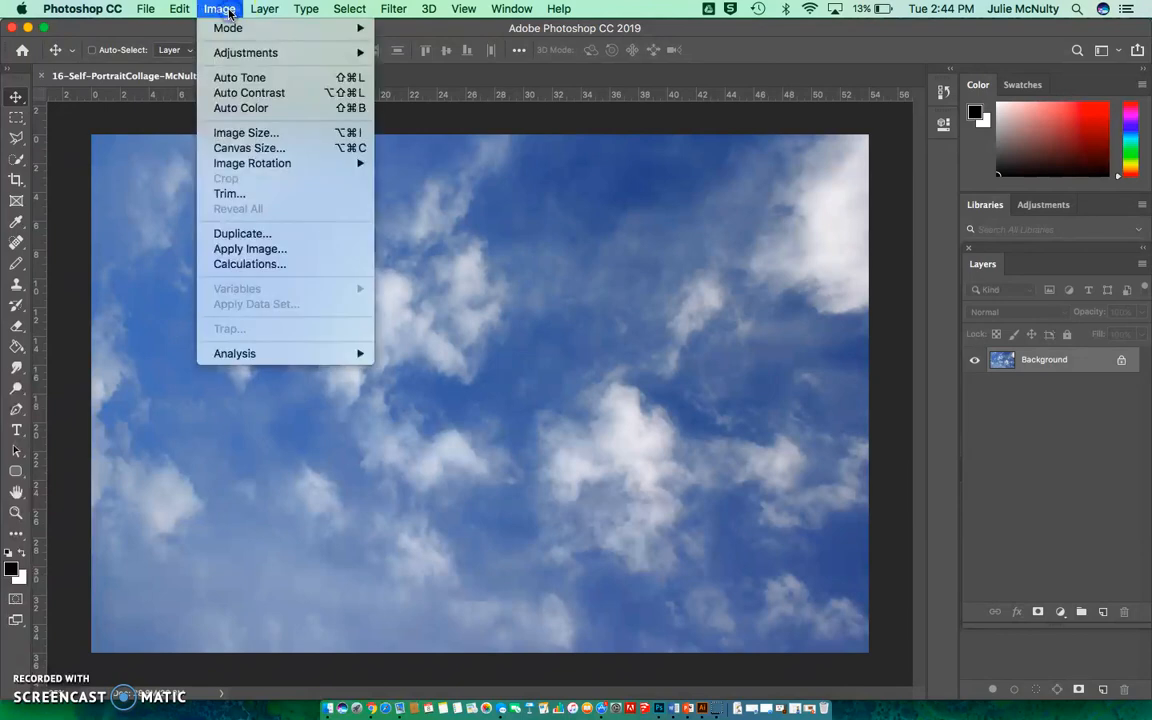
pyautogui.click(241, 134)
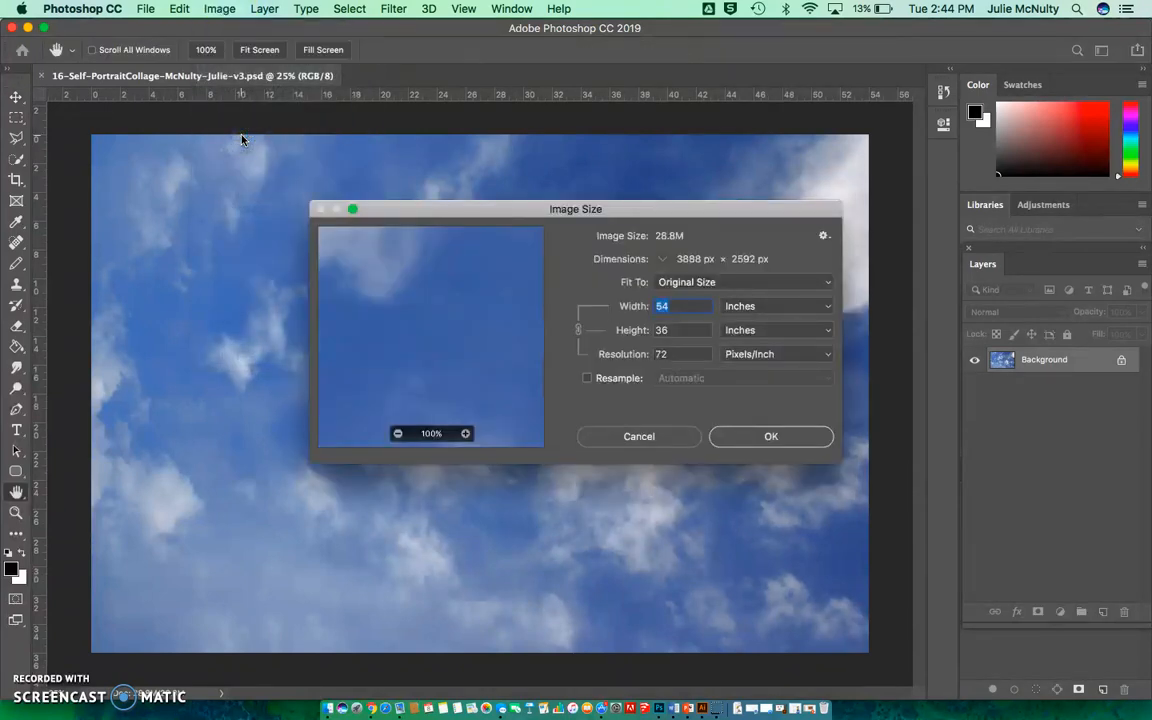
pyautogui.click(578, 333)
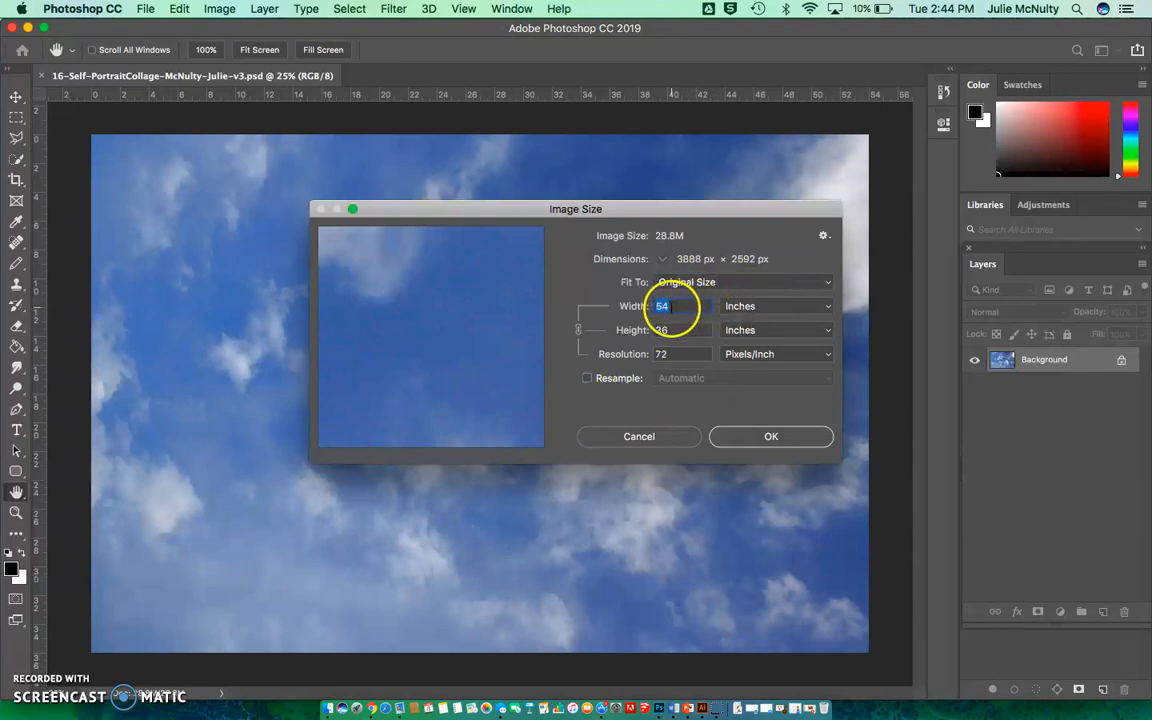
pyautogui.doubleClick(668, 308)
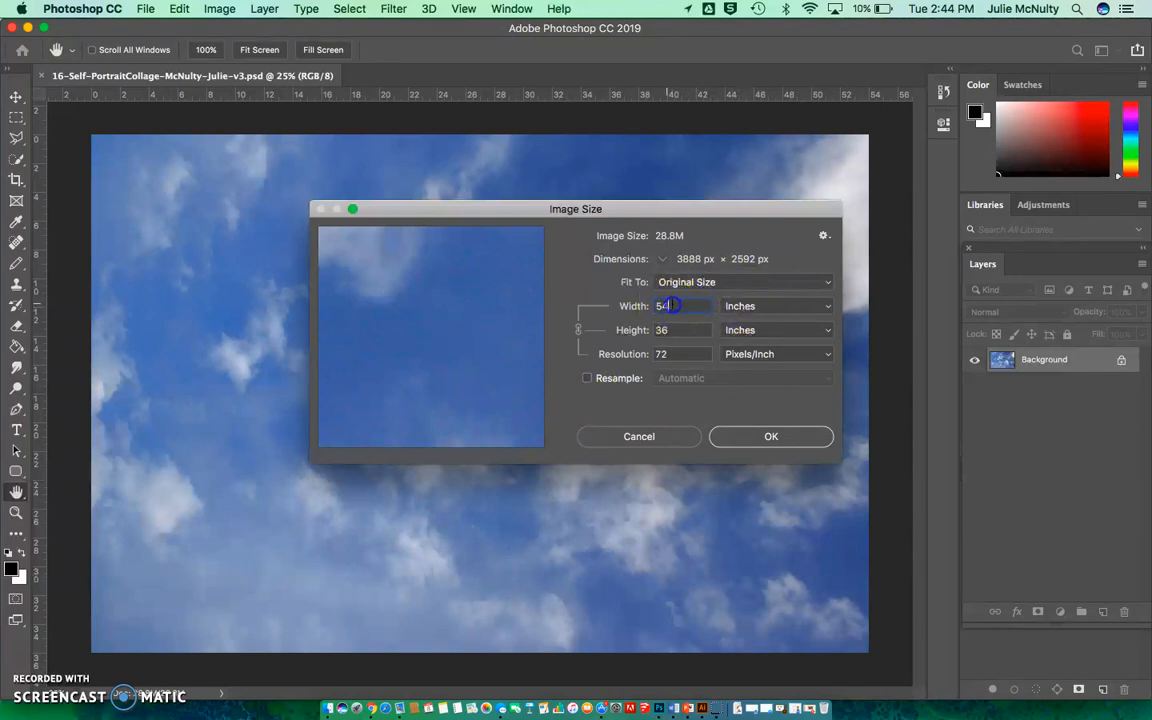
pyautogui.write('11')
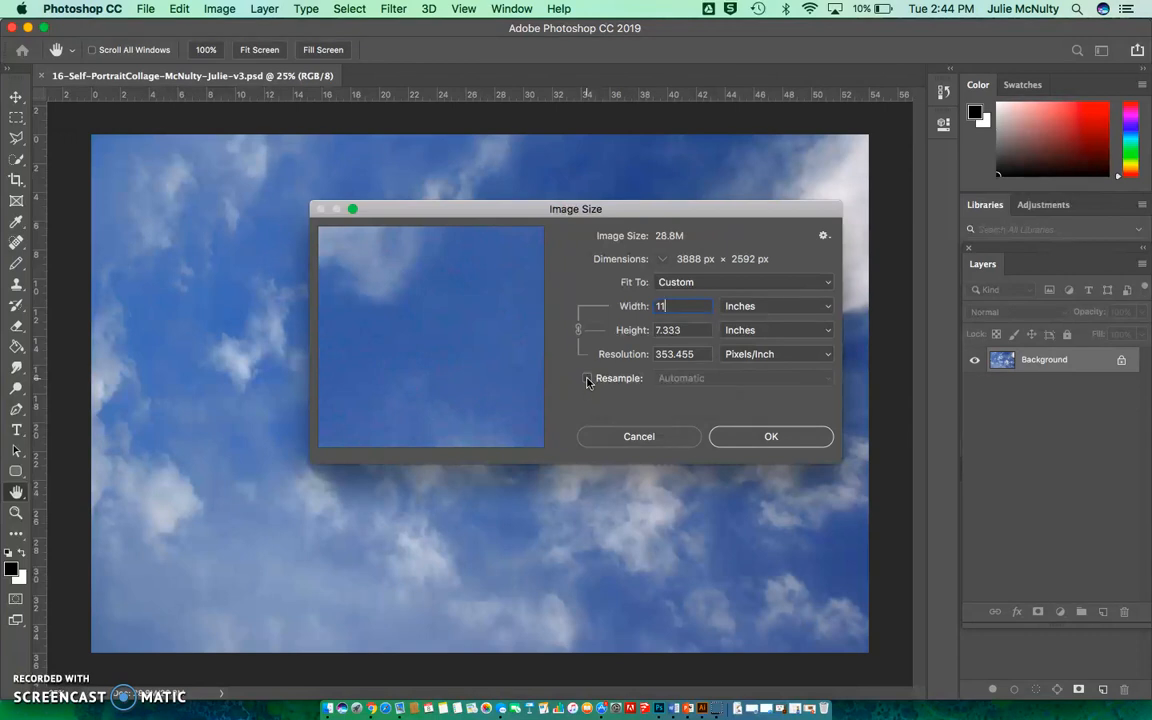
# Step: Enable resampling with the Automatic method and apply the new image size
pyautogui.click(590, 380)
pyautogui.click(822, 378)
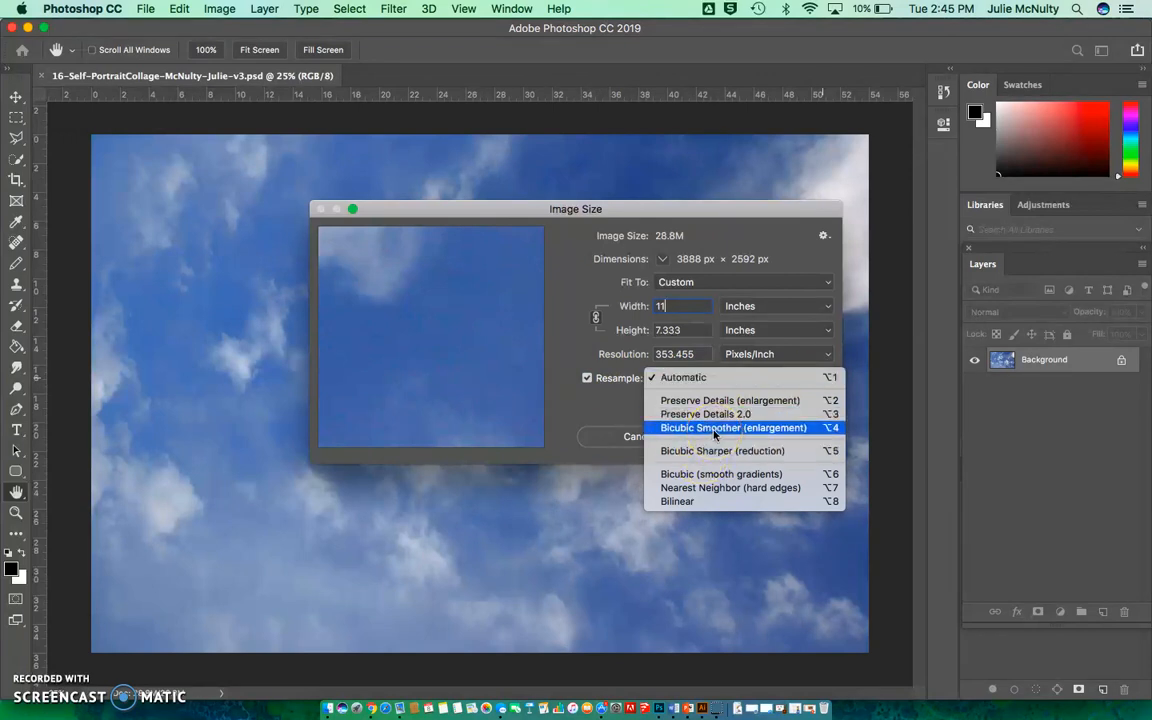
pyautogui.click(688, 432)
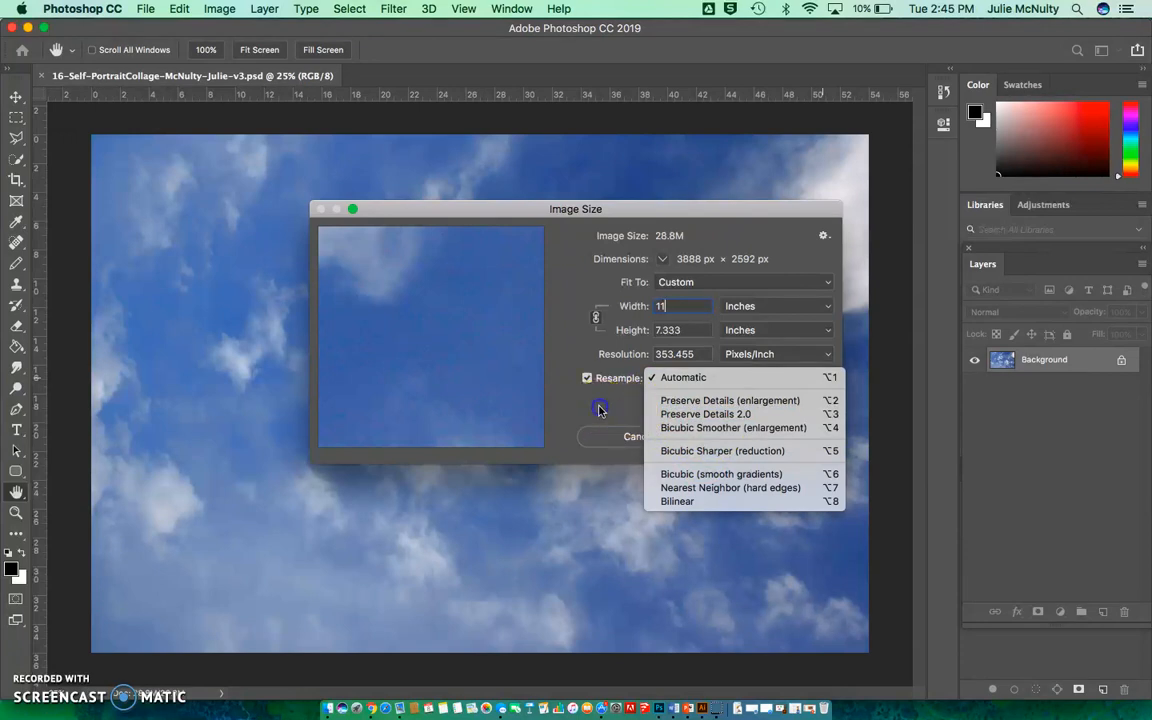
pyautogui.click(683, 377)
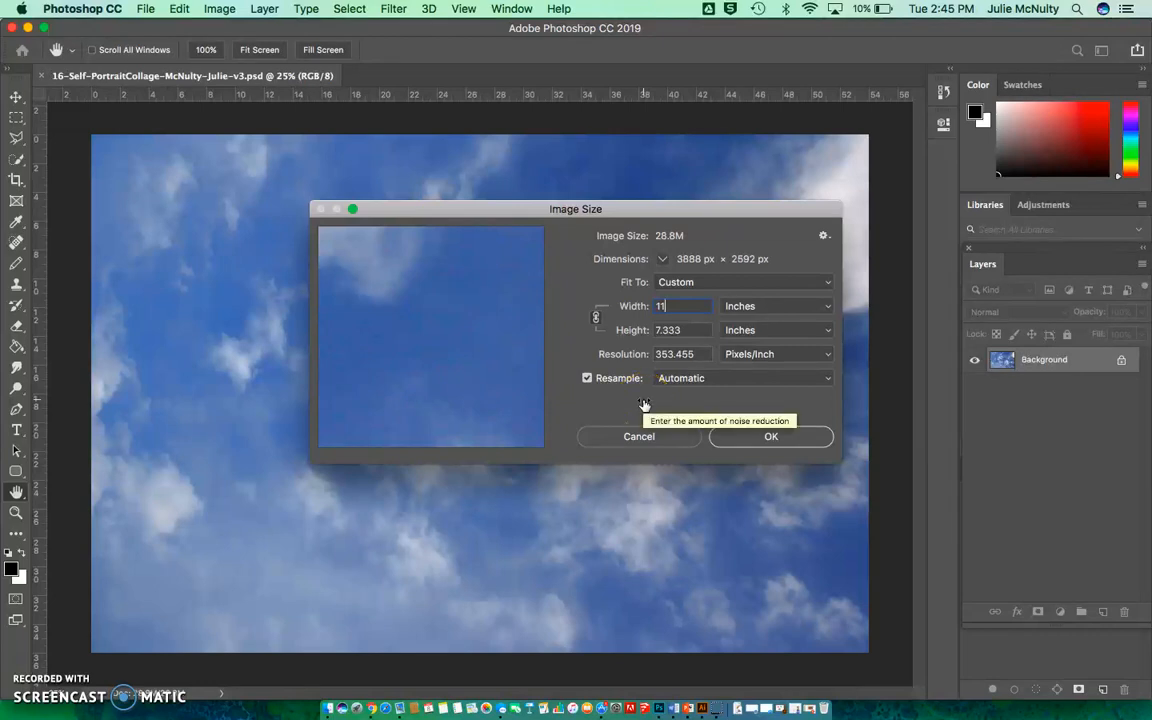
pyautogui.click(779, 438)
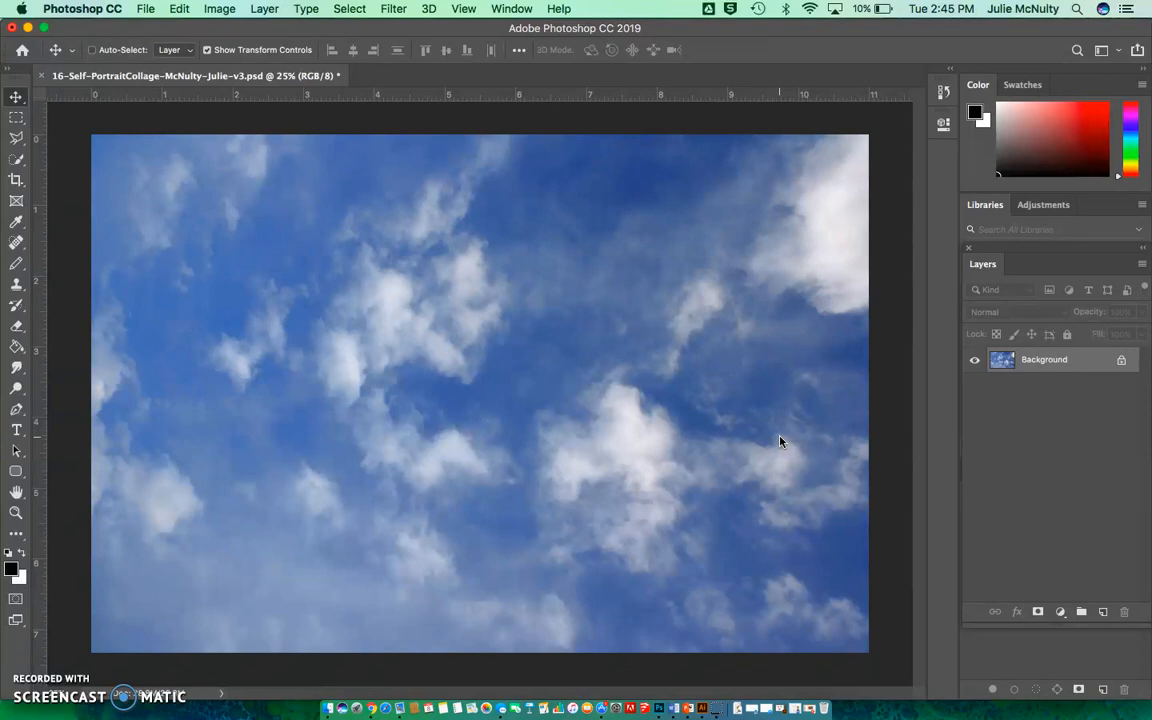
# Step: Add a Hue/Saturation adjustment layer above the sky background and colorize it teal with hue 156 and saturation 32
pyautogui.click(264, 9)
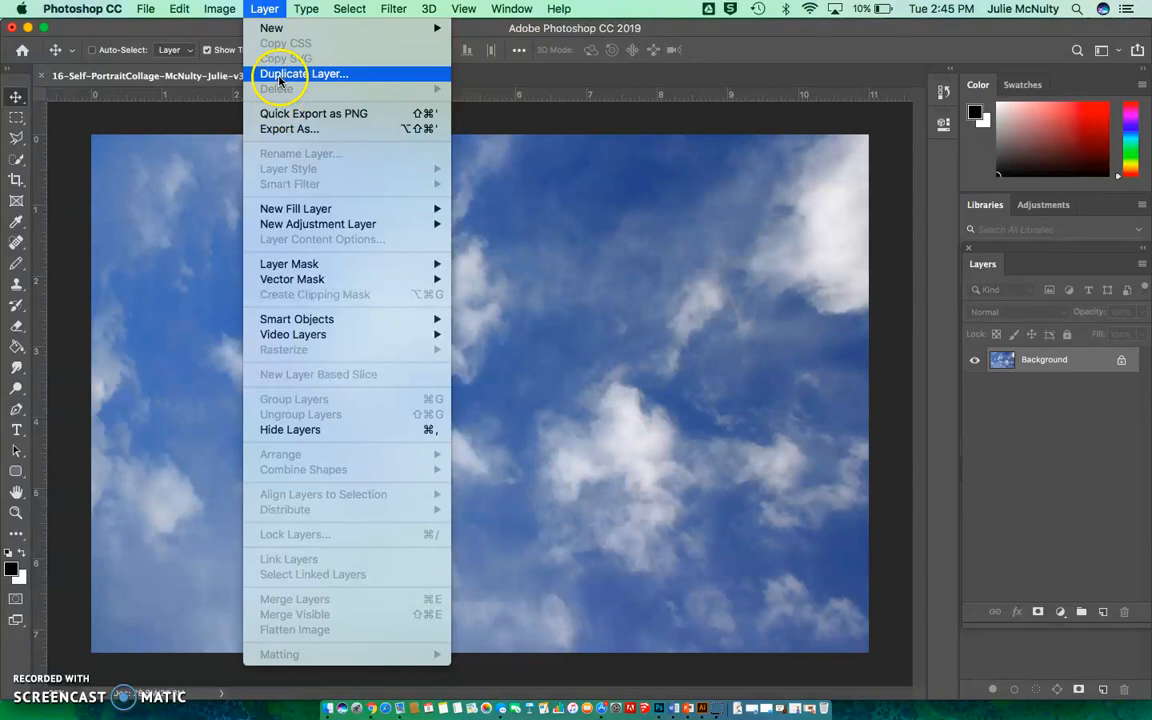
pyautogui.moveTo(292, 224)
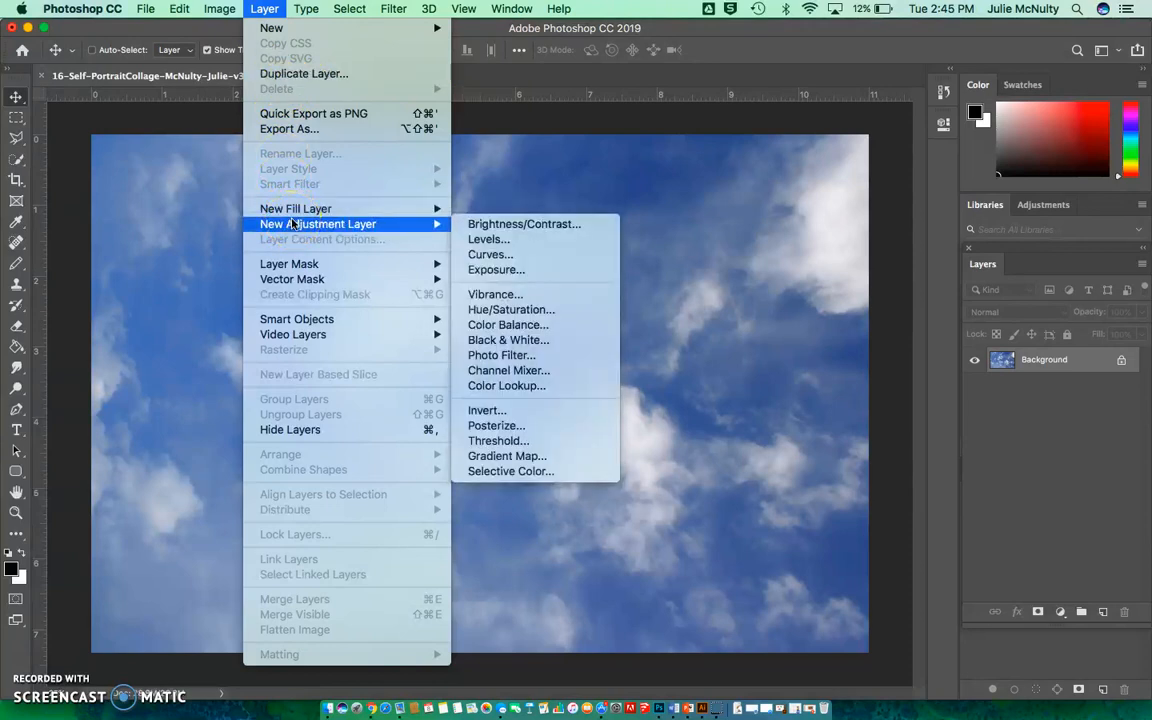
pyautogui.click(562, 310)
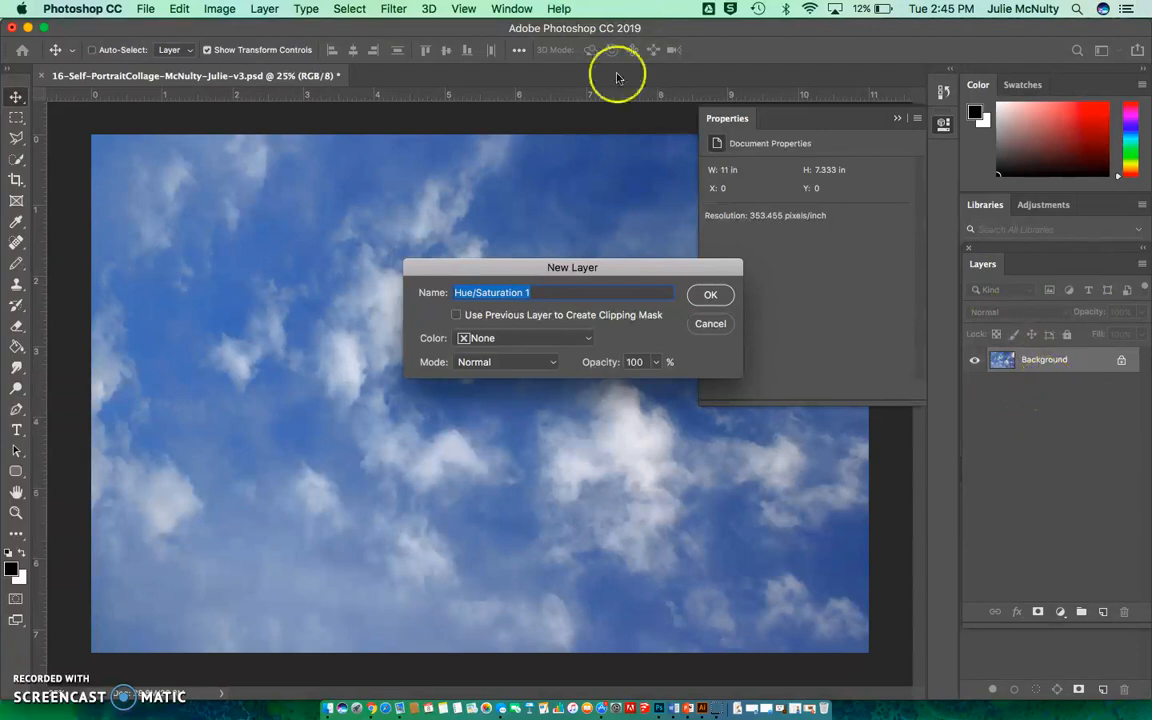
pyautogui.click(513, 9)
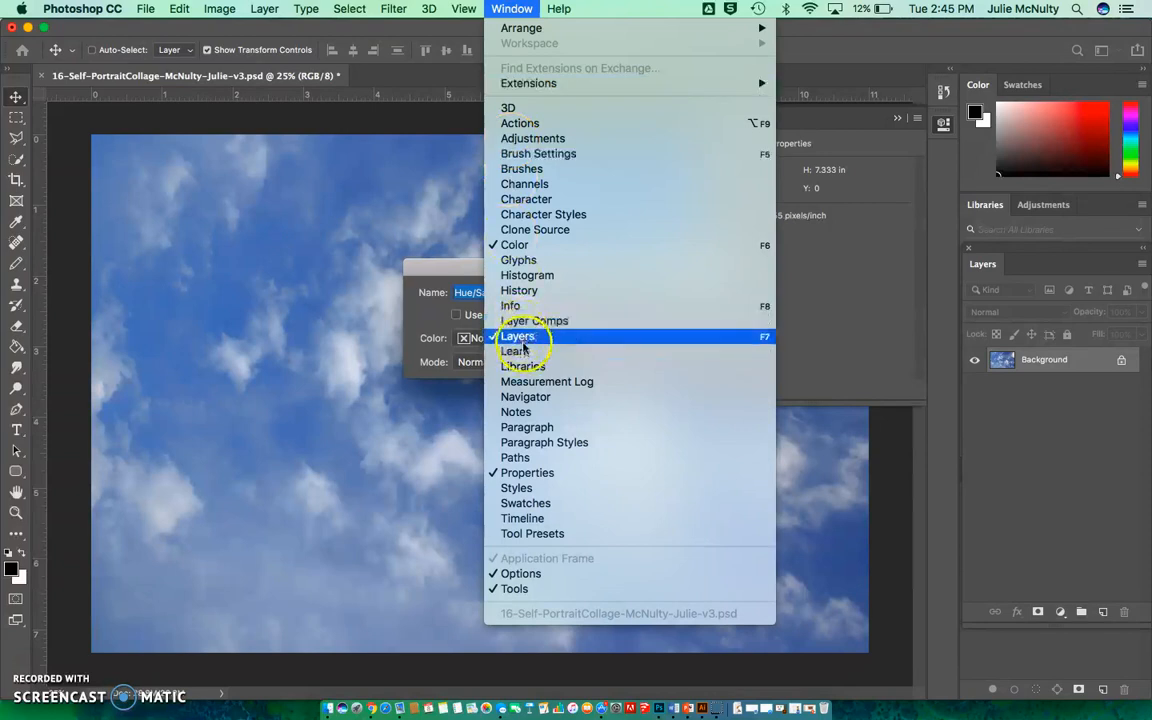
pyautogui.click(417, 121)
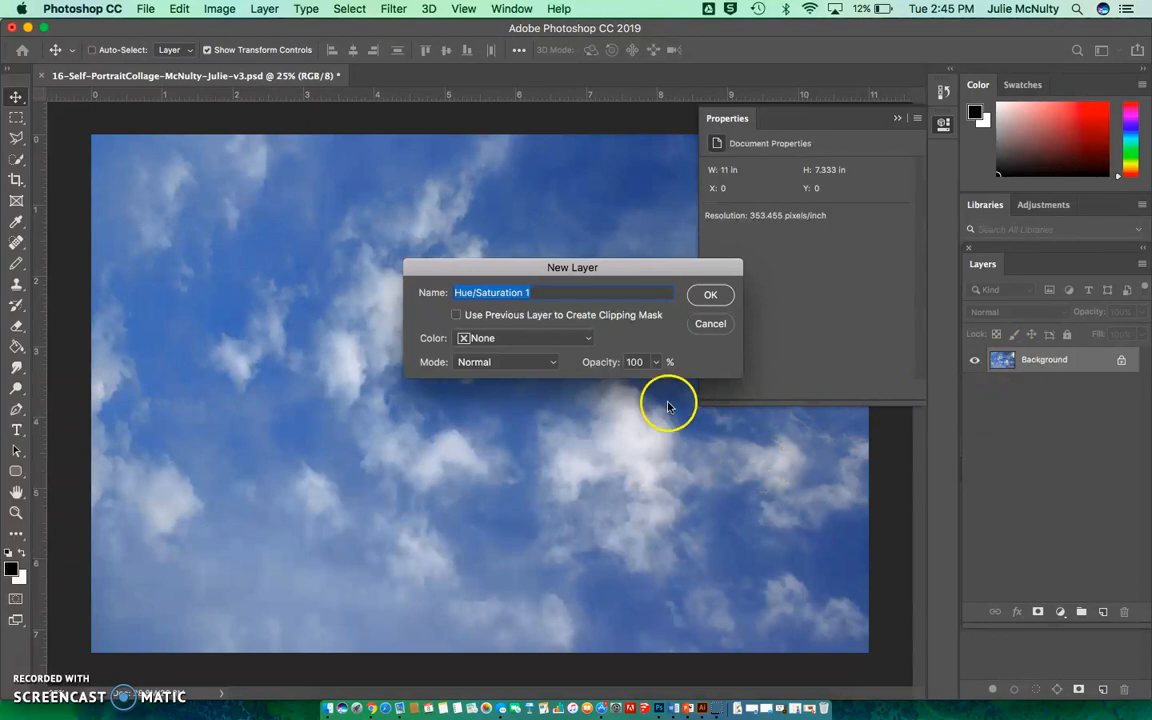
pyautogui.click(713, 296)
pyautogui.click(715, 297)
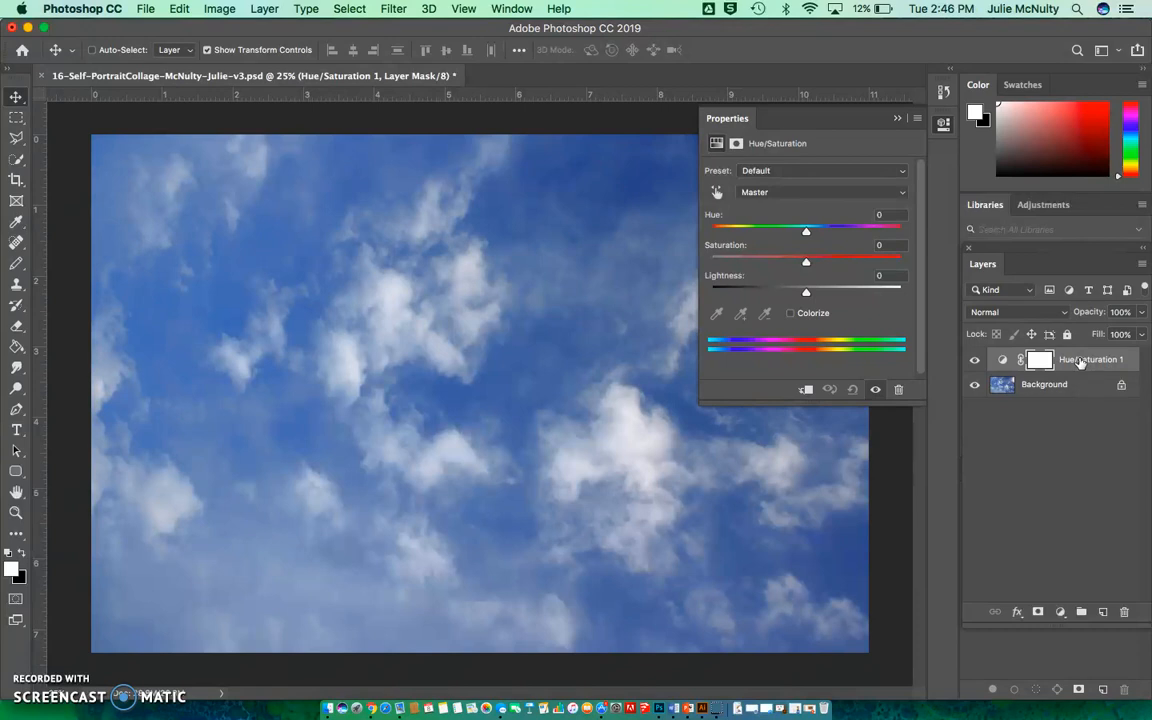
pyautogui.click(790, 313)
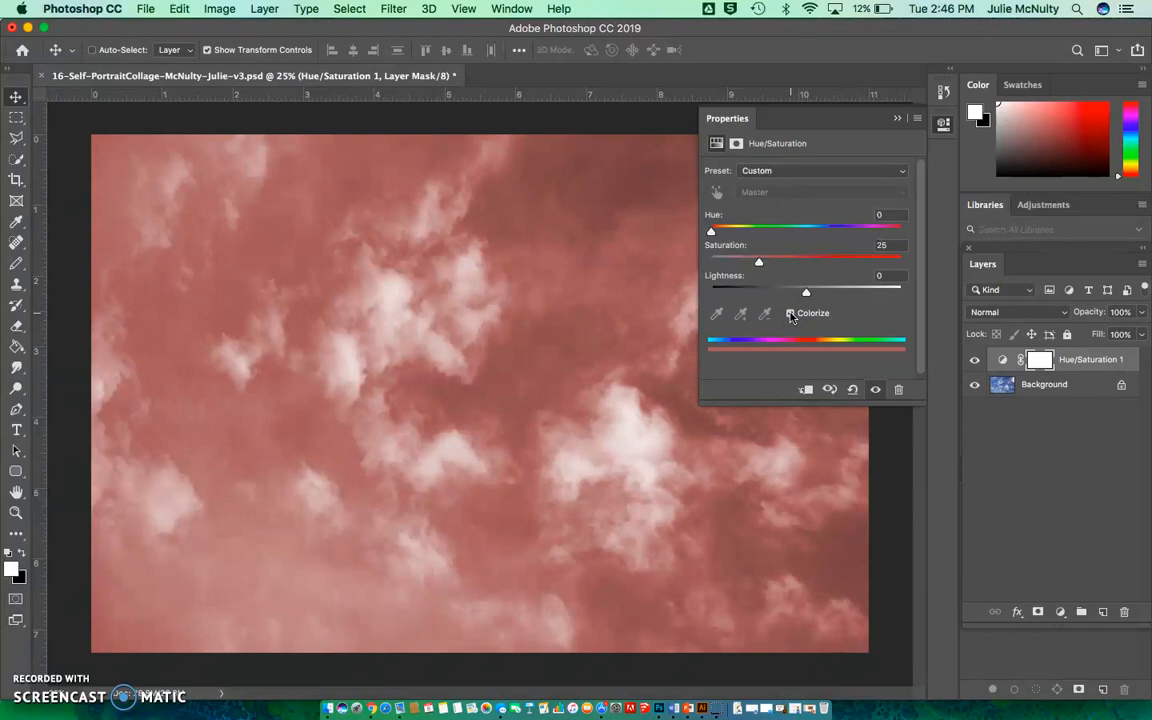
pyautogui.moveTo(711, 231); pyautogui.dragTo(796, 236)
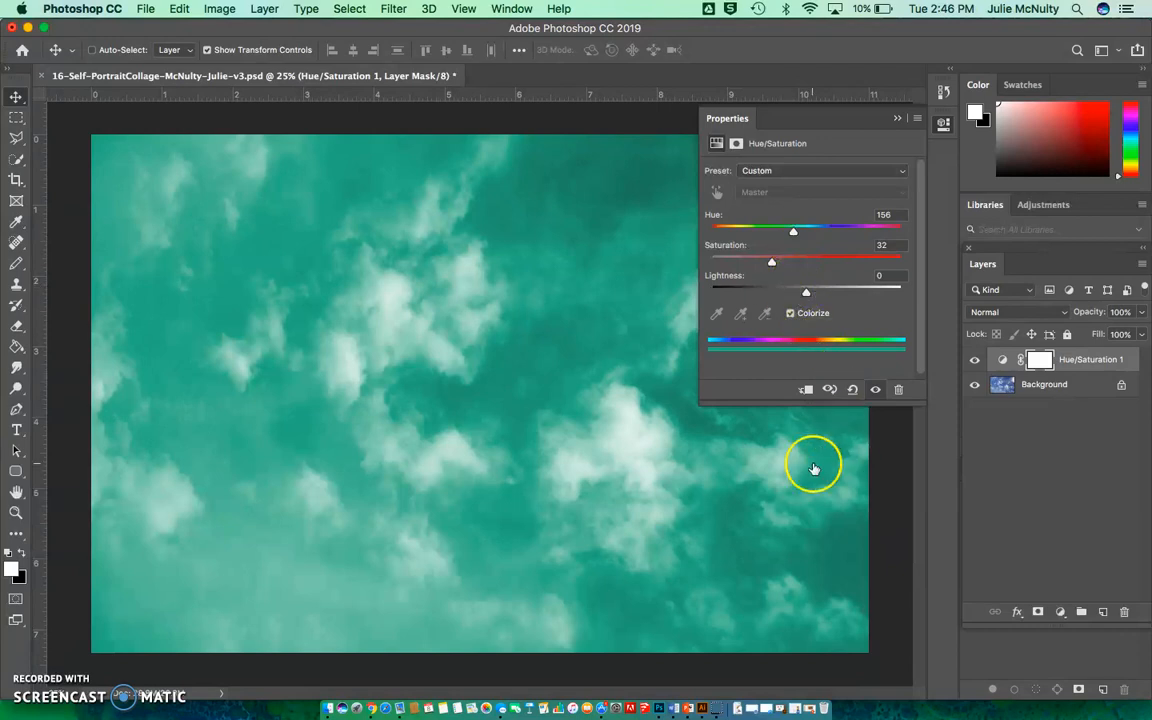
# Step: Add a second Hue/Saturation adjustment layer above the first and colorize it pink with hue 334 and saturation 25
pyautogui.click(265, 10)
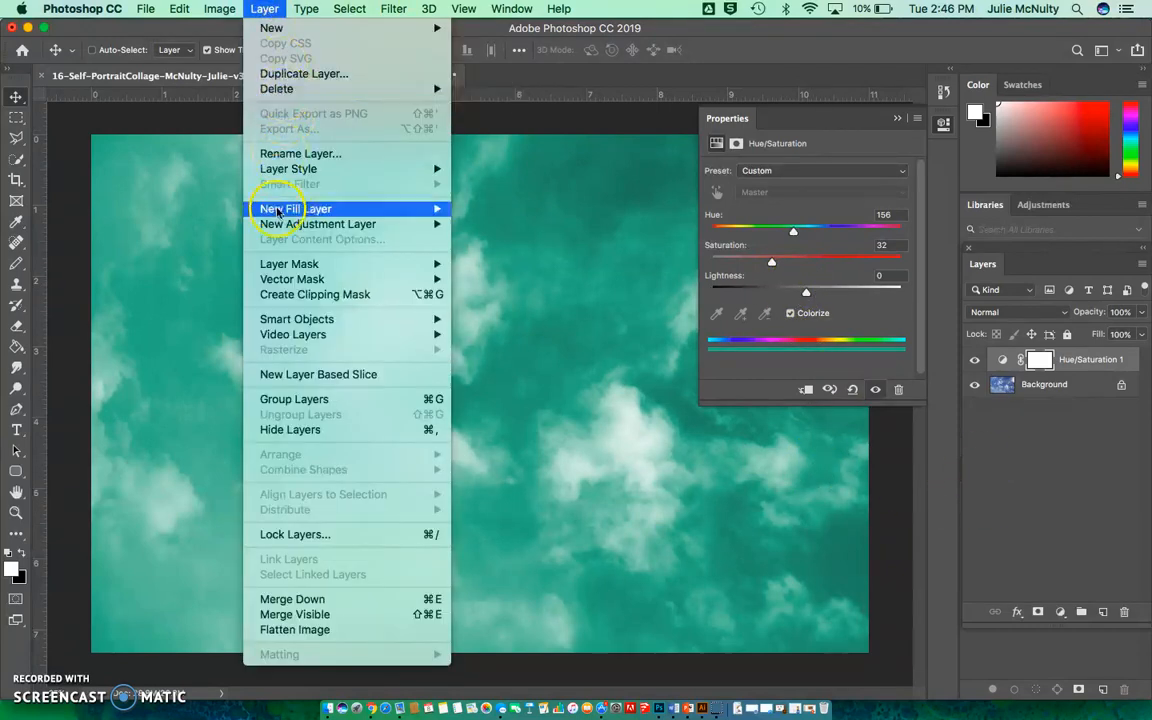
pyautogui.moveTo(282, 224)
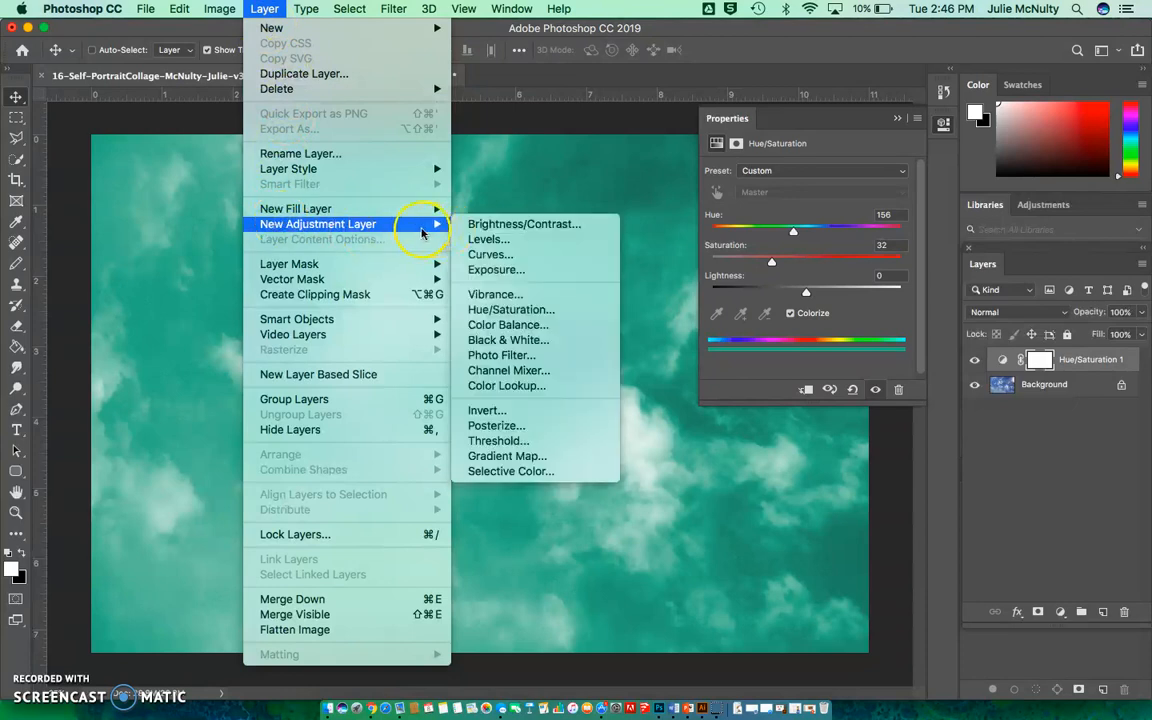
pyautogui.click(486, 311)
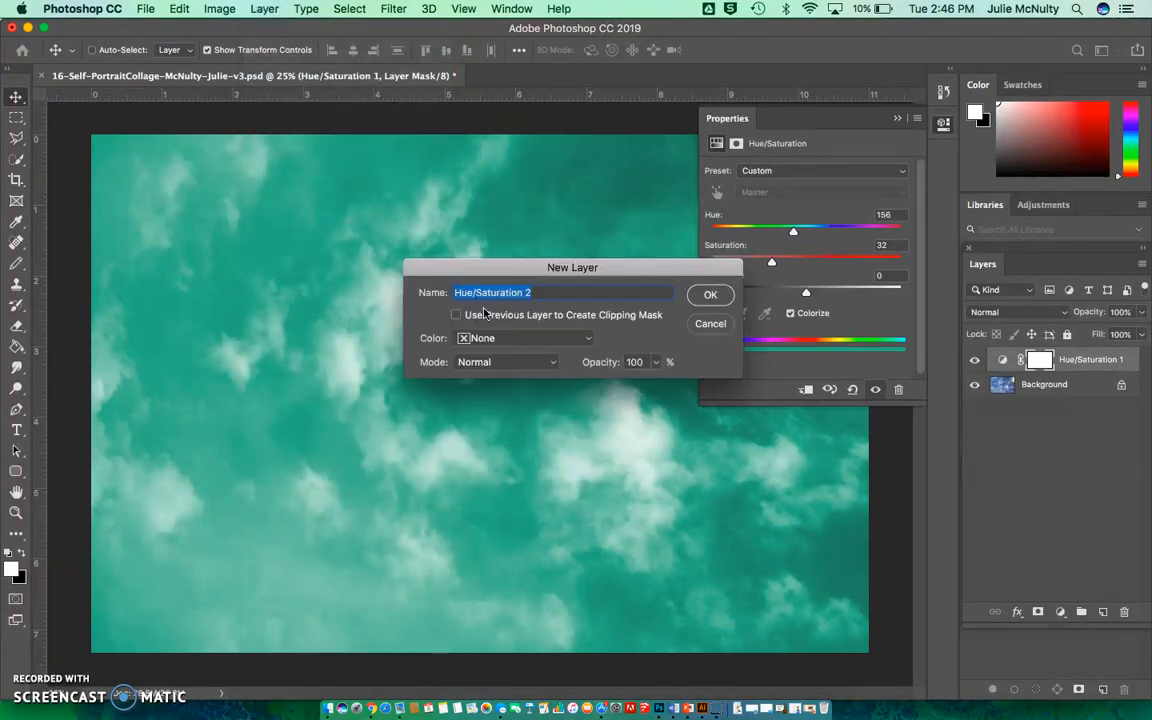
pyautogui.click(719, 295)
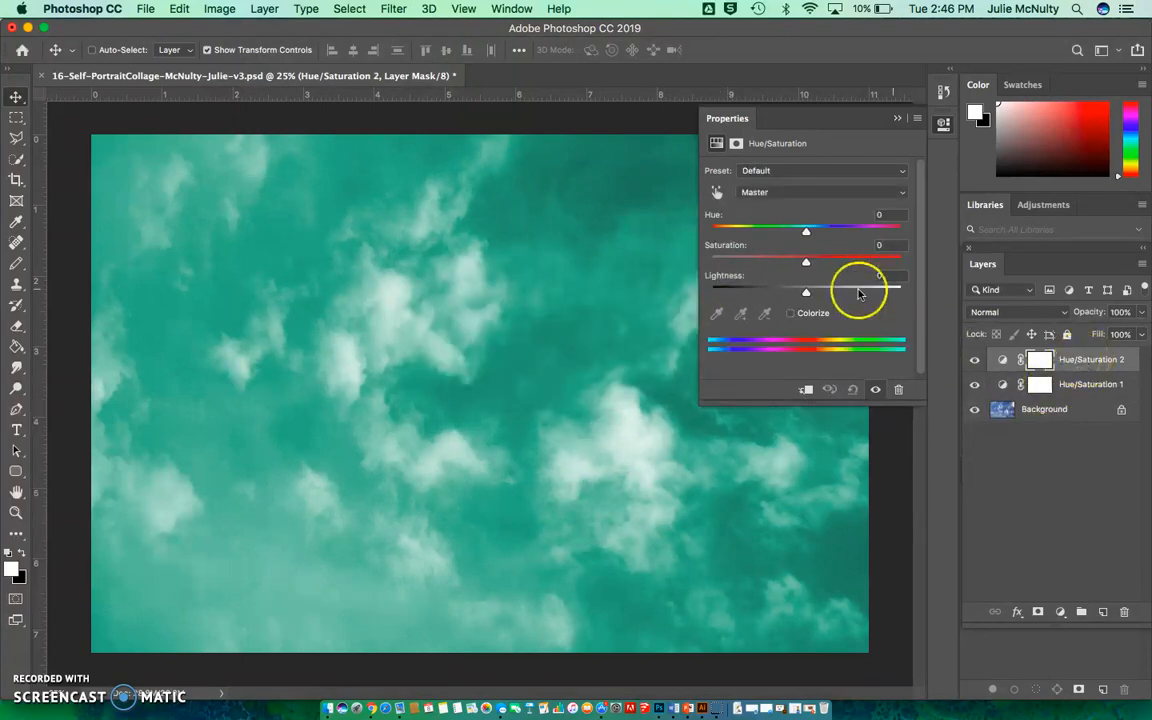
pyautogui.moveTo(806, 233); pyautogui.dragTo(879, 238)
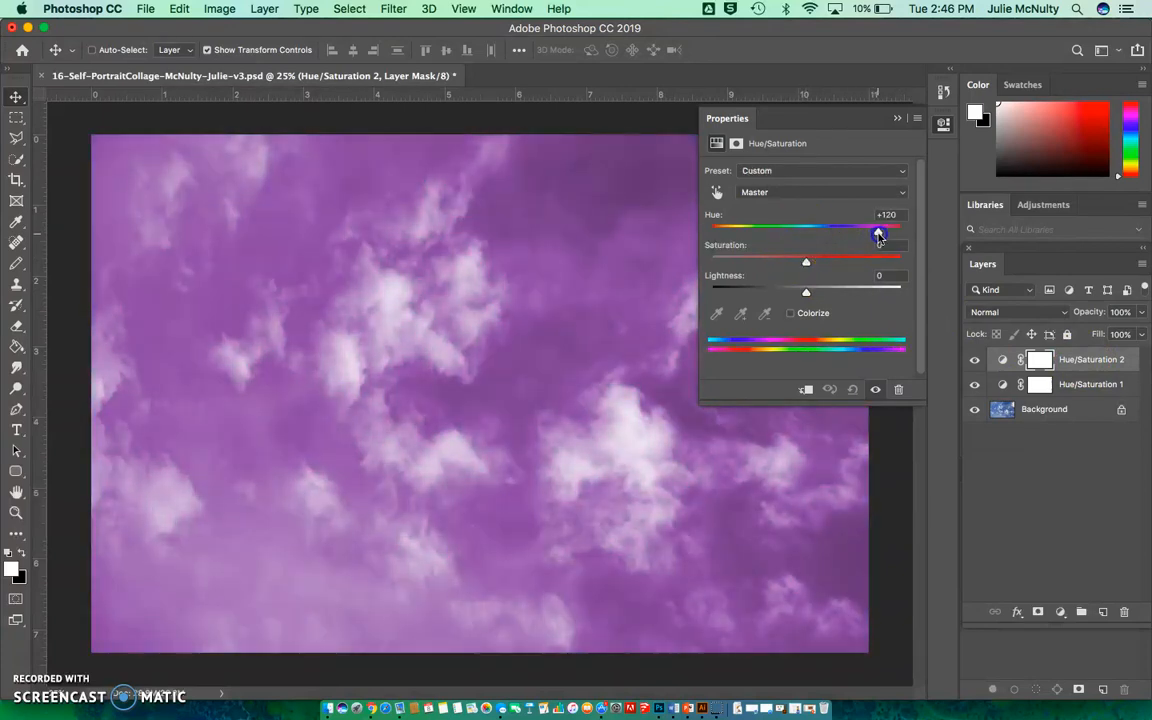
pyautogui.moveTo(806, 258); pyautogui.dragTo(768, 265)
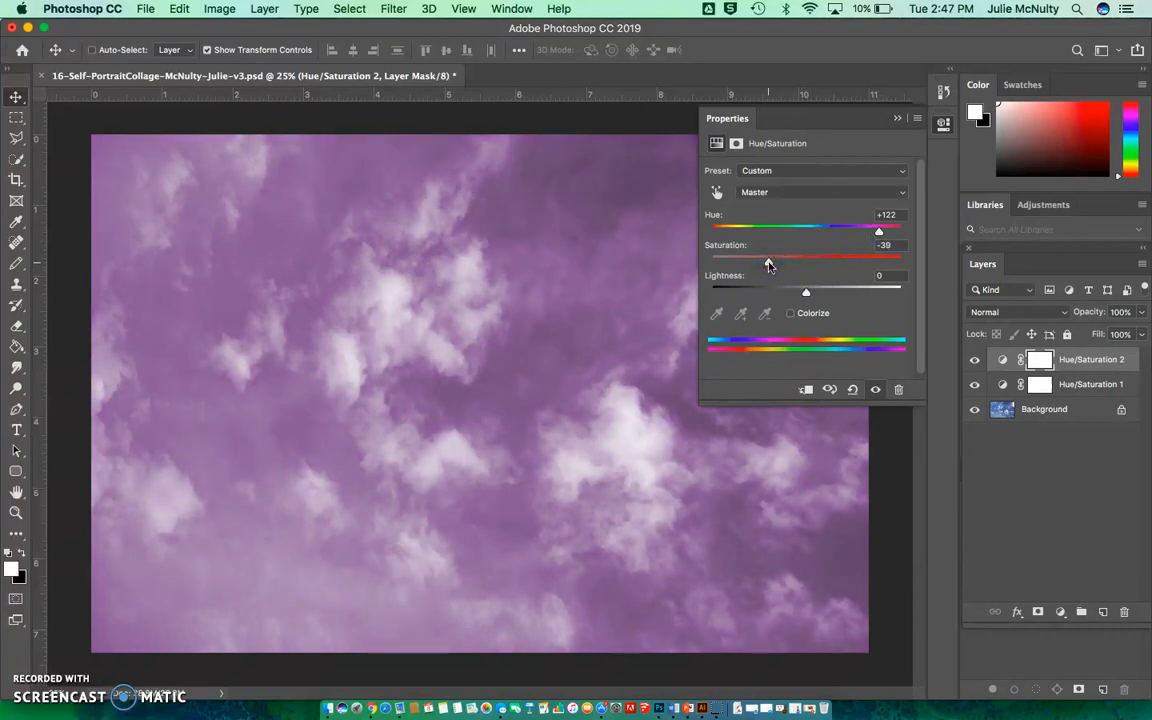
pyautogui.click(788, 313)
pyautogui.moveTo(710, 231); pyautogui.dragTo(888, 246)
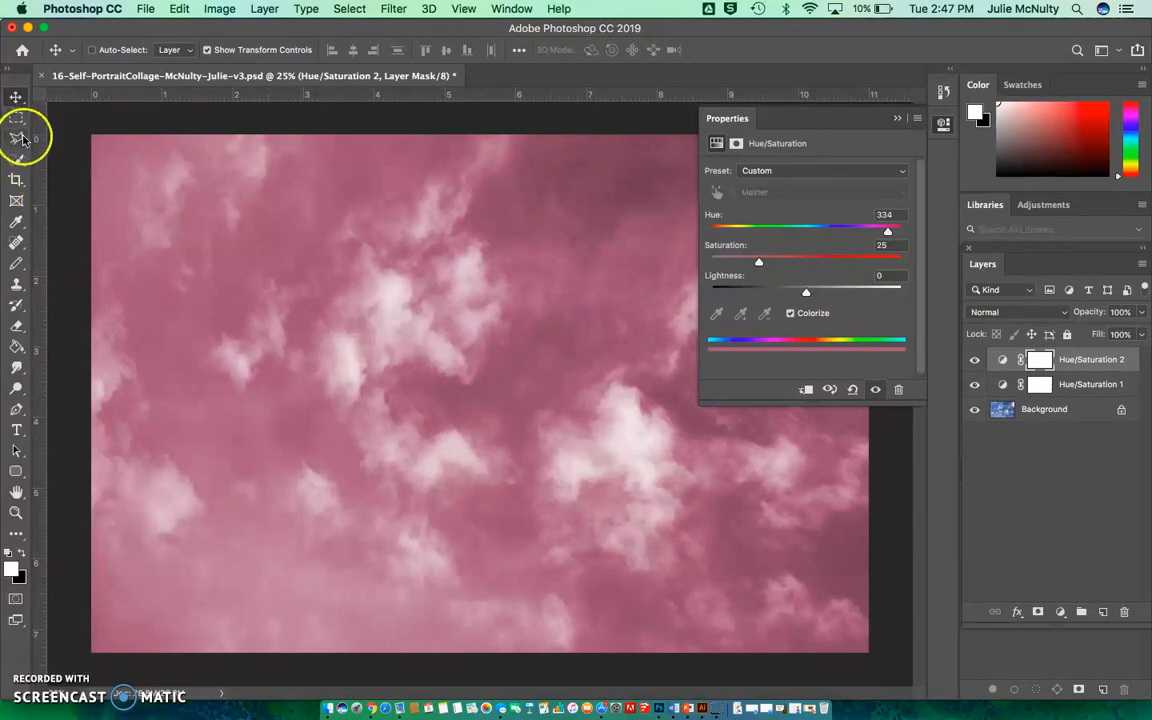
# Step: Configure the Eraser with the Soft Round brush from General Brushes at a size of 900 px
pyautogui.click(17, 328)
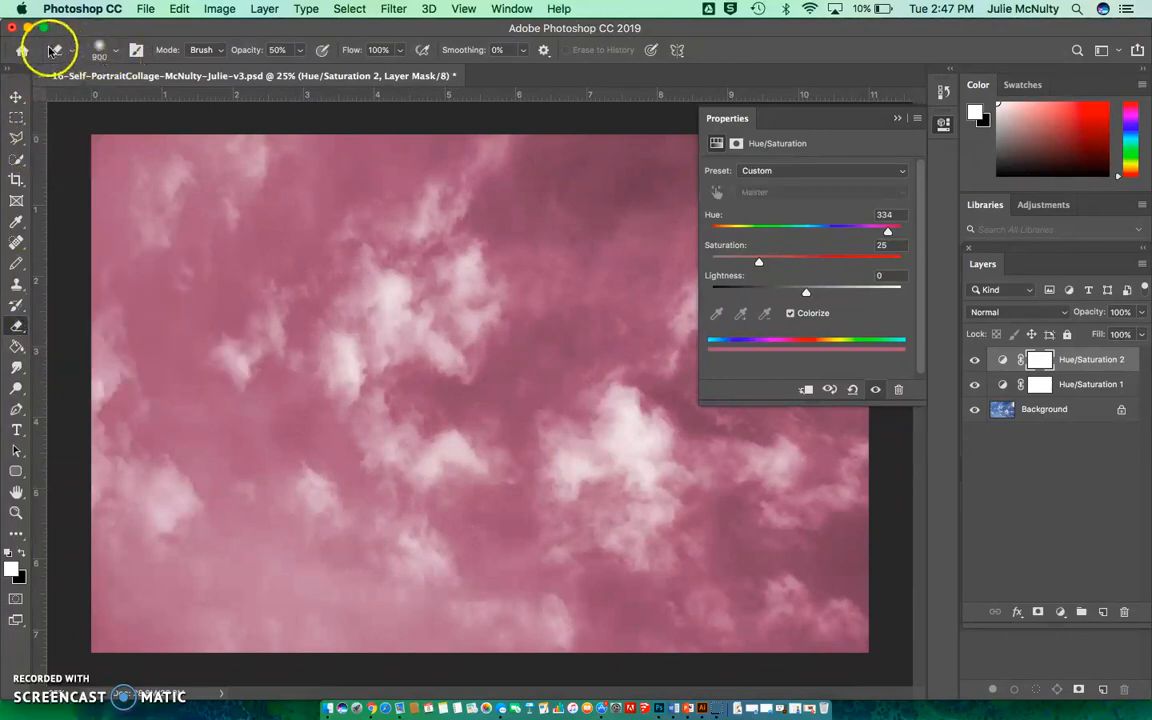
pyautogui.click(115, 49)
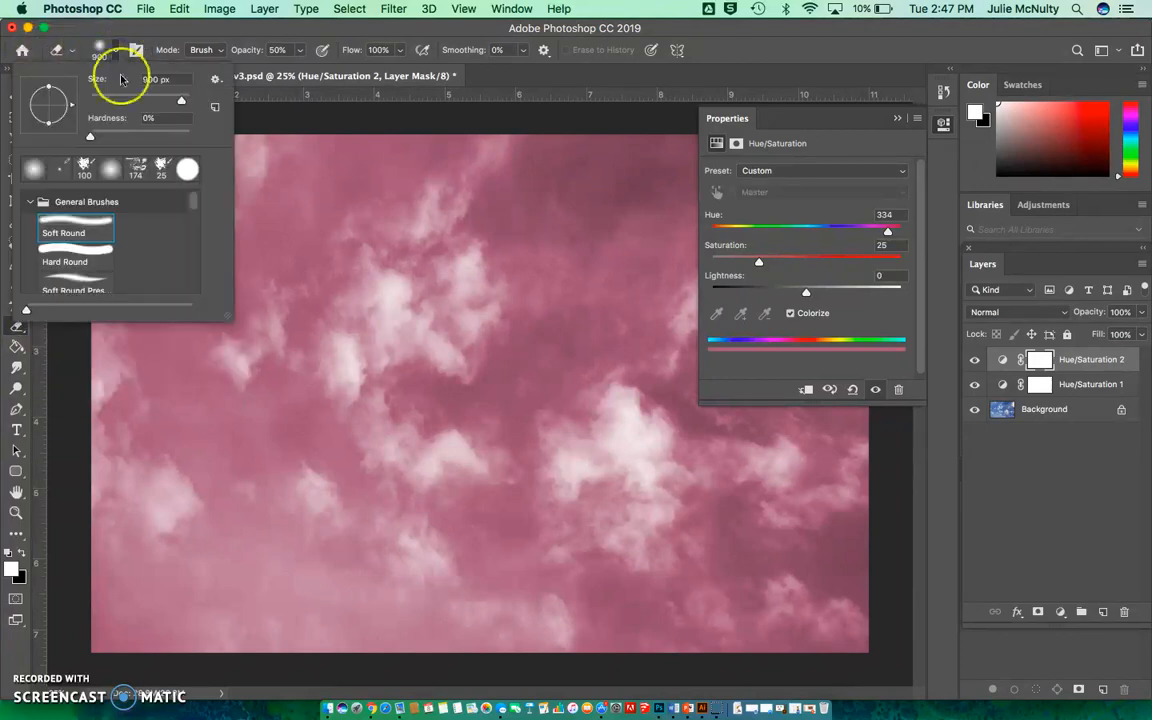
pyautogui.click(74, 220)
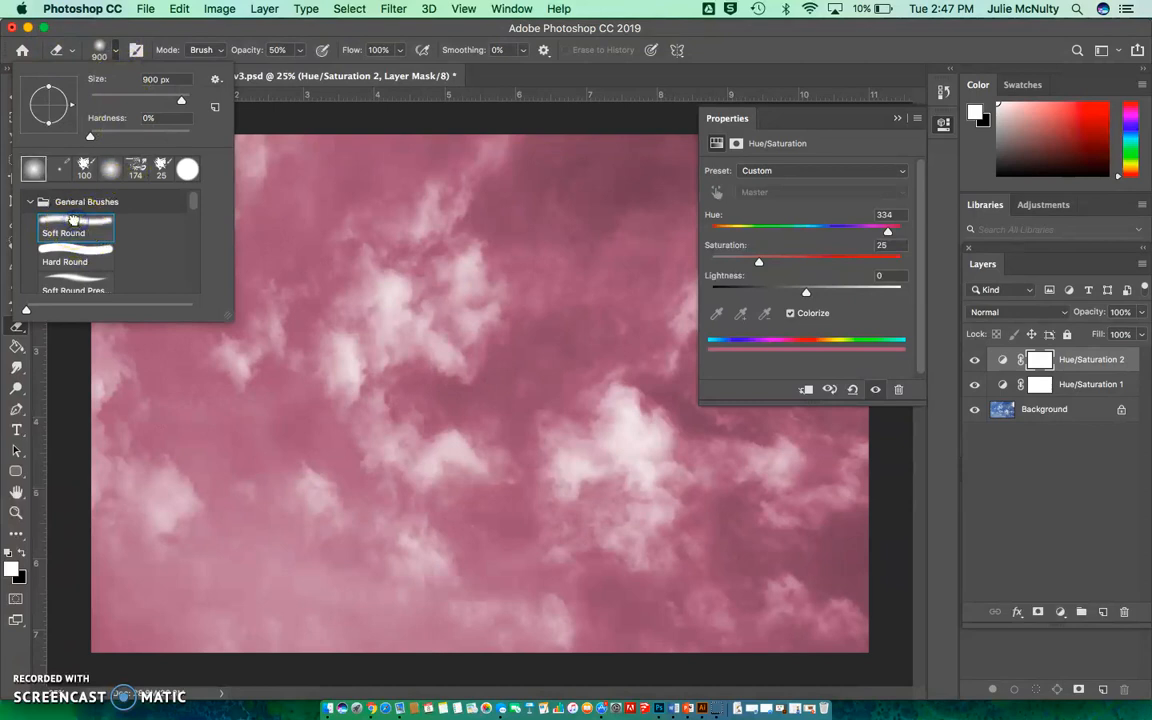
pyautogui.moveTo(188, 199)
pyautogui.mouseDown()
pyautogui.moveTo(192, 268)
pyautogui.moveTo(192, 185)
pyautogui.mouseUp()
pyautogui.click(92, 226)
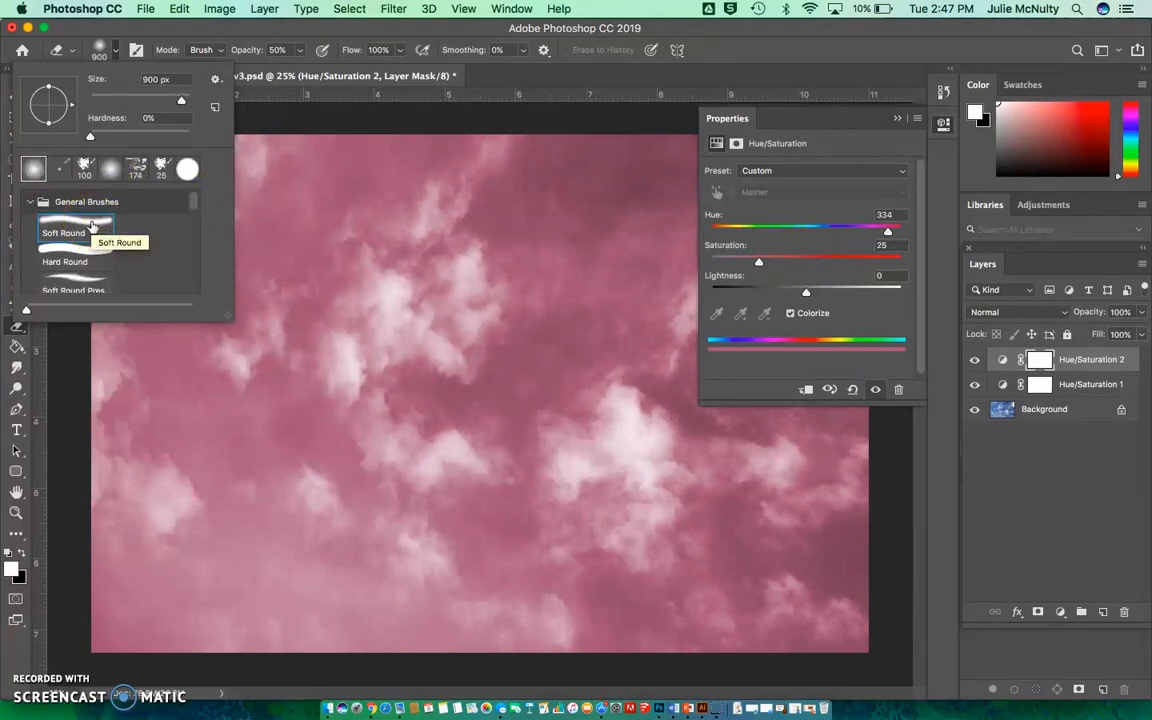
pyautogui.click(155, 80)
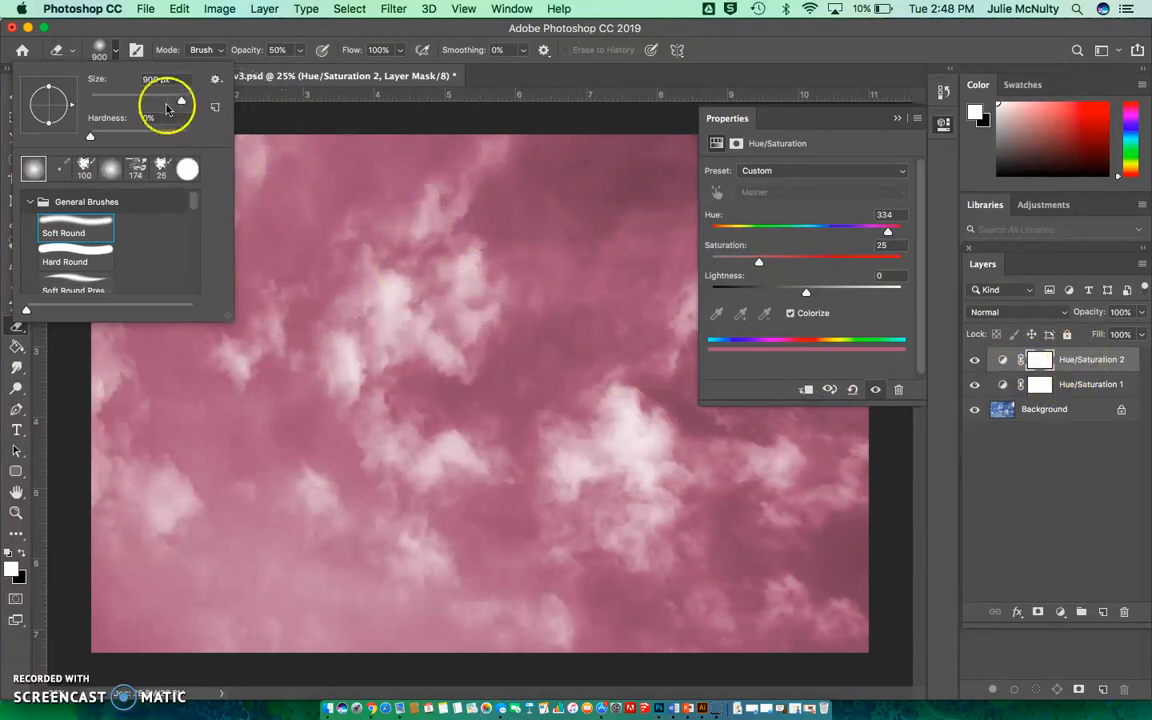
# Step: Erase loose areas of the pink adjustment layer's mask across the middle, right side and lower-left corner of the sky
pyautogui.moveTo(432, 287)
pyautogui.mouseDown()
pyautogui.moveTo(229, 304)
pyautogui.moveTo(213, 402)
pyautogui.moveTo(295, 471)
pyautogui.moveTo(364, 503)
pyautogui.moveTo(469, 501)
pyautogui.moveTo(609, 550)
pyautogui.moveTo(800, 488)
pyautogui.moveTo(625, 506)
pyautogui.moveTo(679, 440)
pyautogui.moveTo(593, 440)
pyautogui.moveTo(616, 331)
pyautogui.moveTo(576, 242)
pyautogui.moveTo(480, 190)
pyautogui.moveTo(487, 230)
pyautogui.moveTo(583, 369)
pyautogui.moveTo(816, 440)
pyautogui.moveTo(815, 565)
pyautogui.mouseUp()
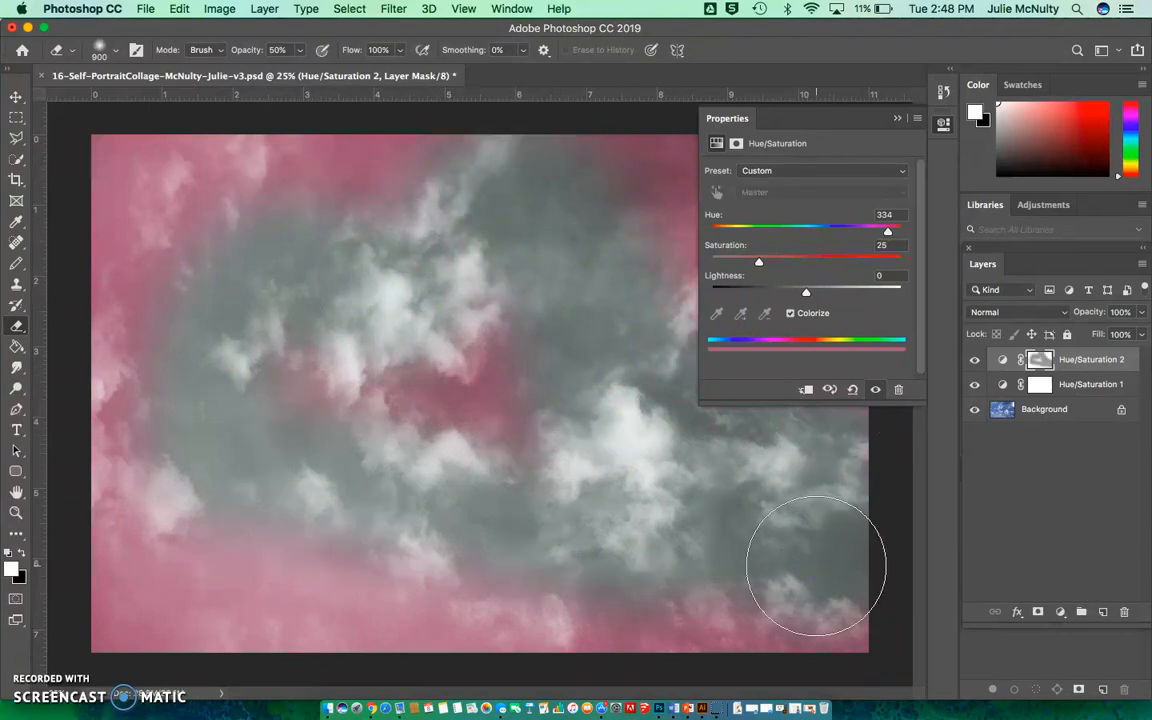
pyautogui.moveTo(565, 519)
pyautogui.mouseDown()
pyautogui.moveTo(540, 496)
pyautogui.moveTo(262, 504)
pyautogui.moveTo(147, 604)
pyautogui.mouseUp()
pyautogui.moveTo(223, 625)
pyautogui.mouseDown()
pyautogui.moveTo(373, 612)
pyautogui.moveTo(380, 626)
pyautogui.mouseUp()
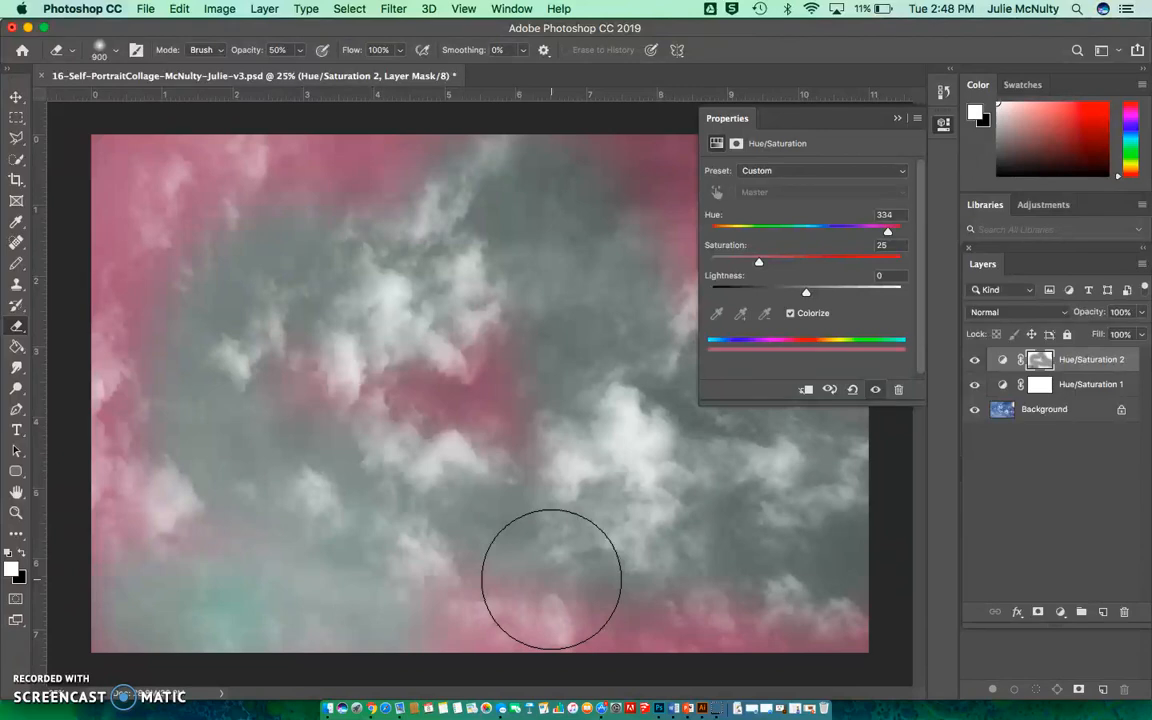
pyautogui.click(17, 100)
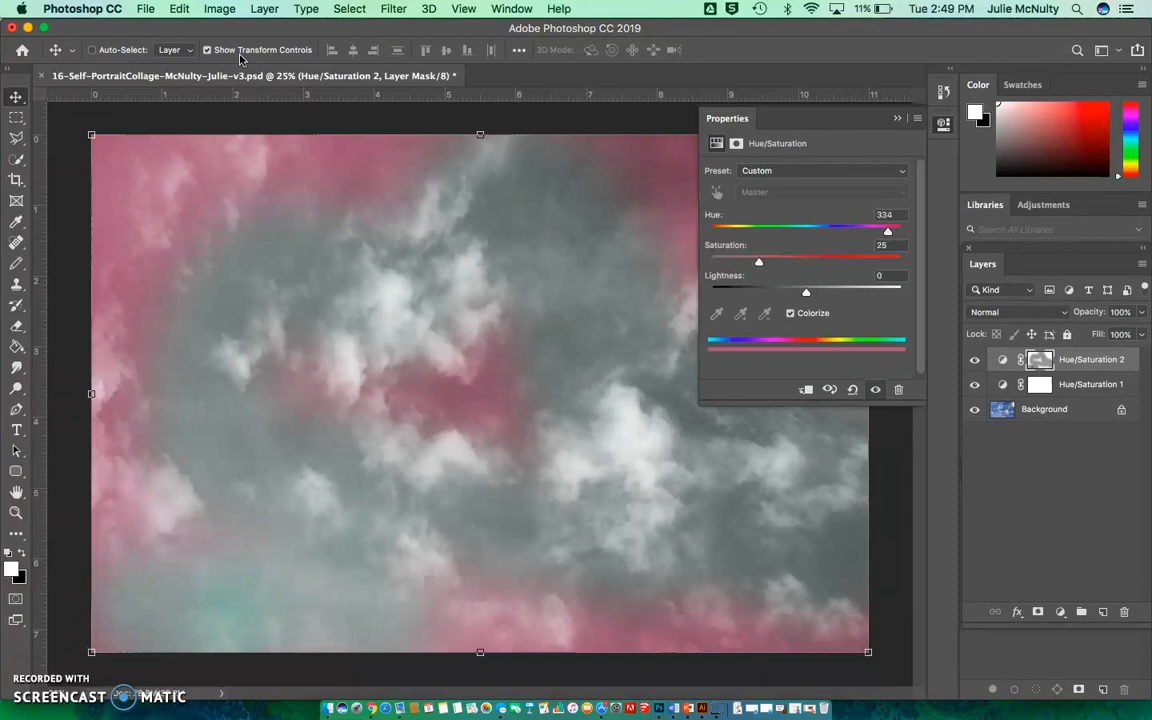
# Step: Open the portrait photo dated 8.12.18 from the 1 Originals folder of Self Portrait Collage Project
pyautogui.click(146, 10)
pyautogui.click(157, 43)
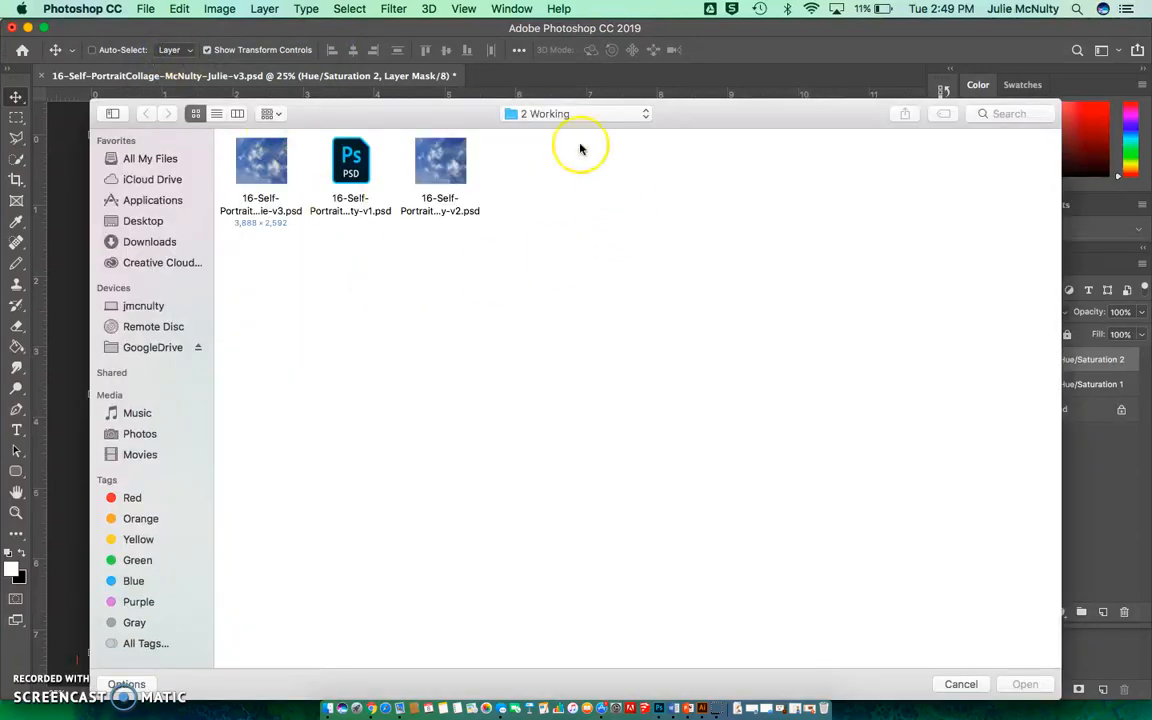
pyautogui.click(590, 117)
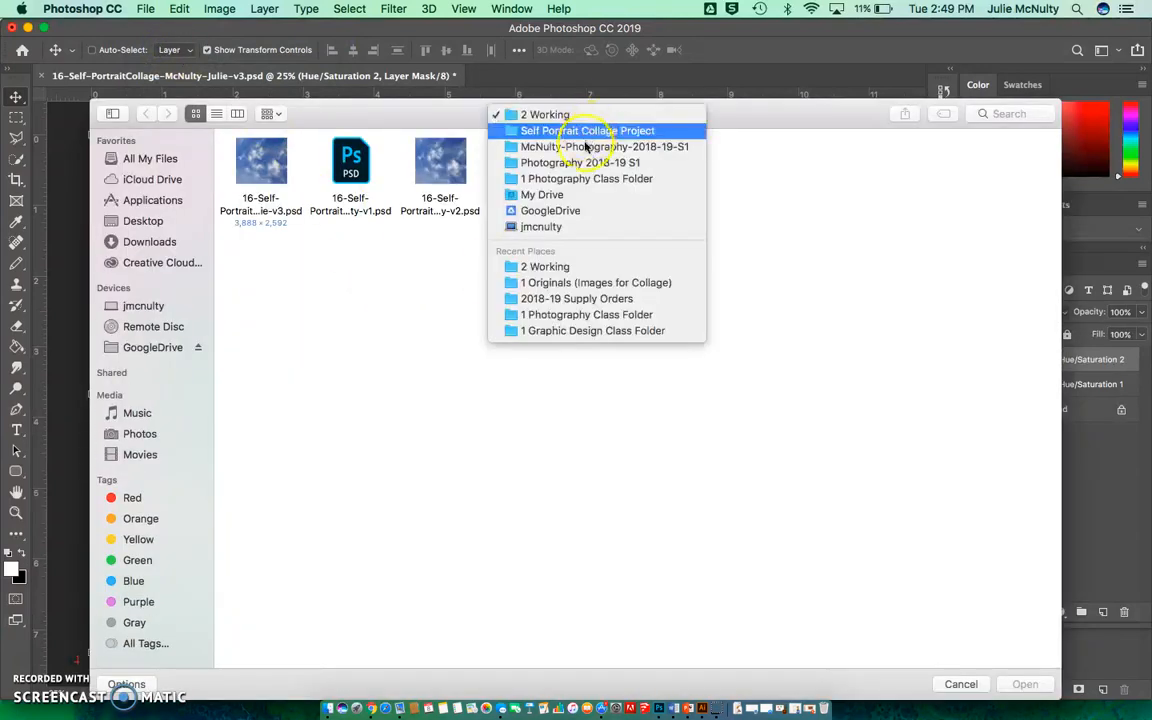
pyautogui.click(586, 134)
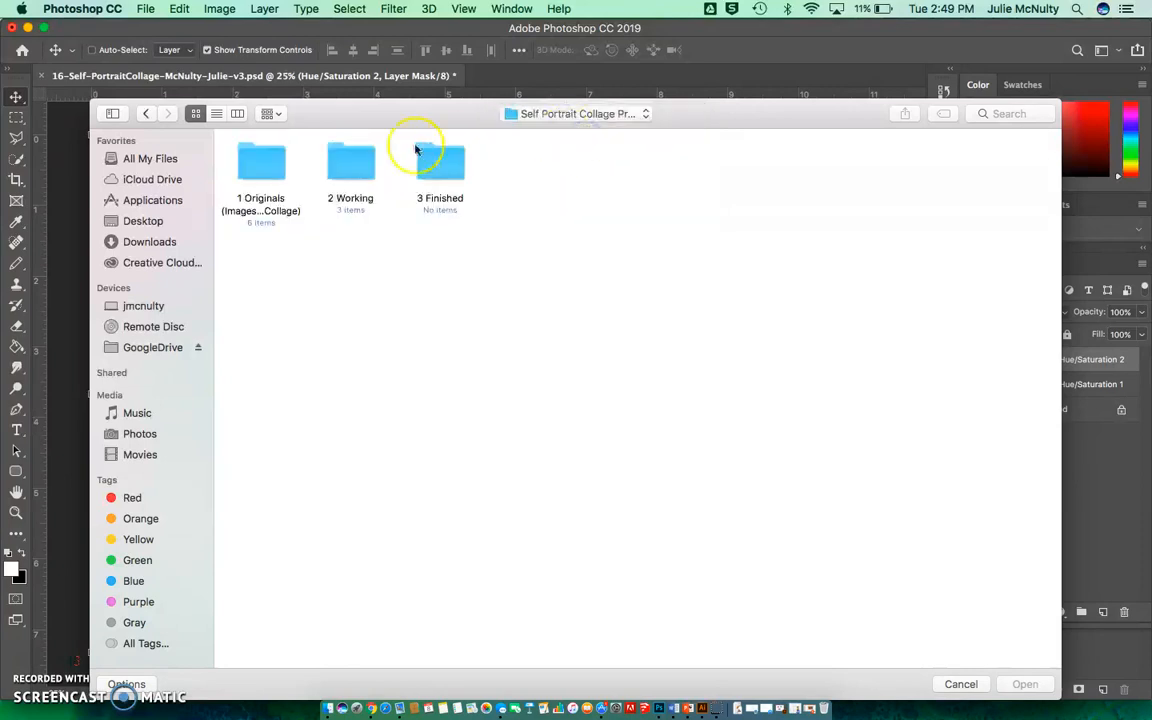
pyautogui.doubleClick(270, 170)
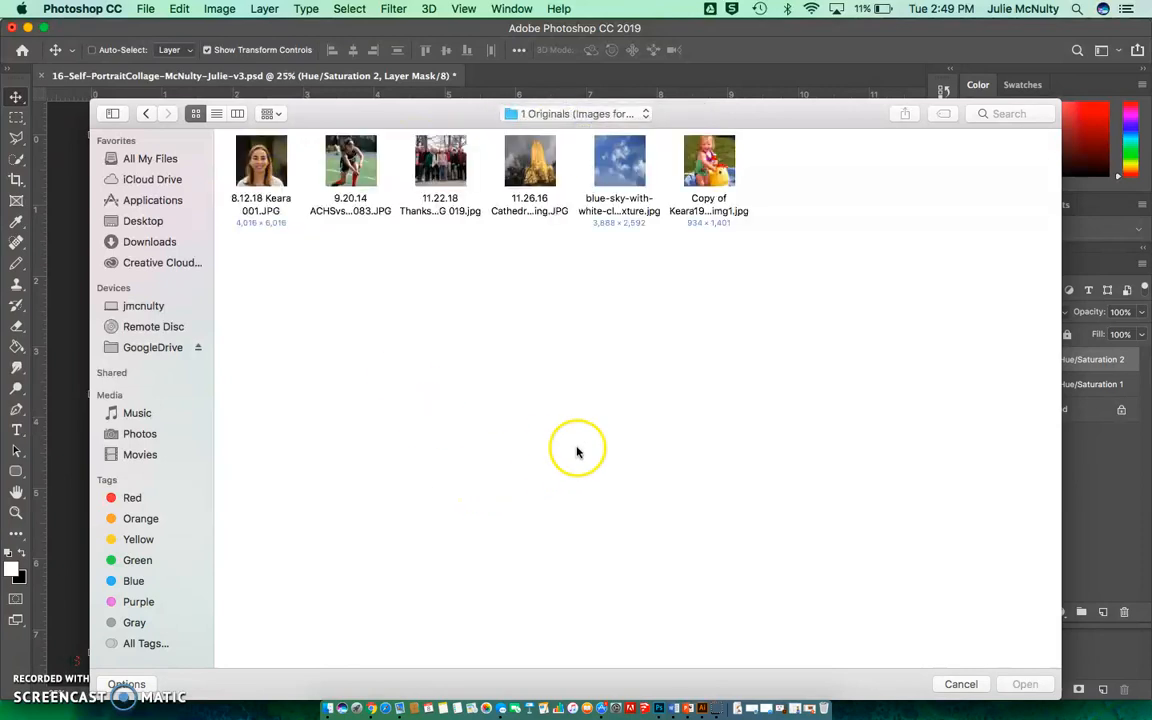
pyautogui.click(263, 170)
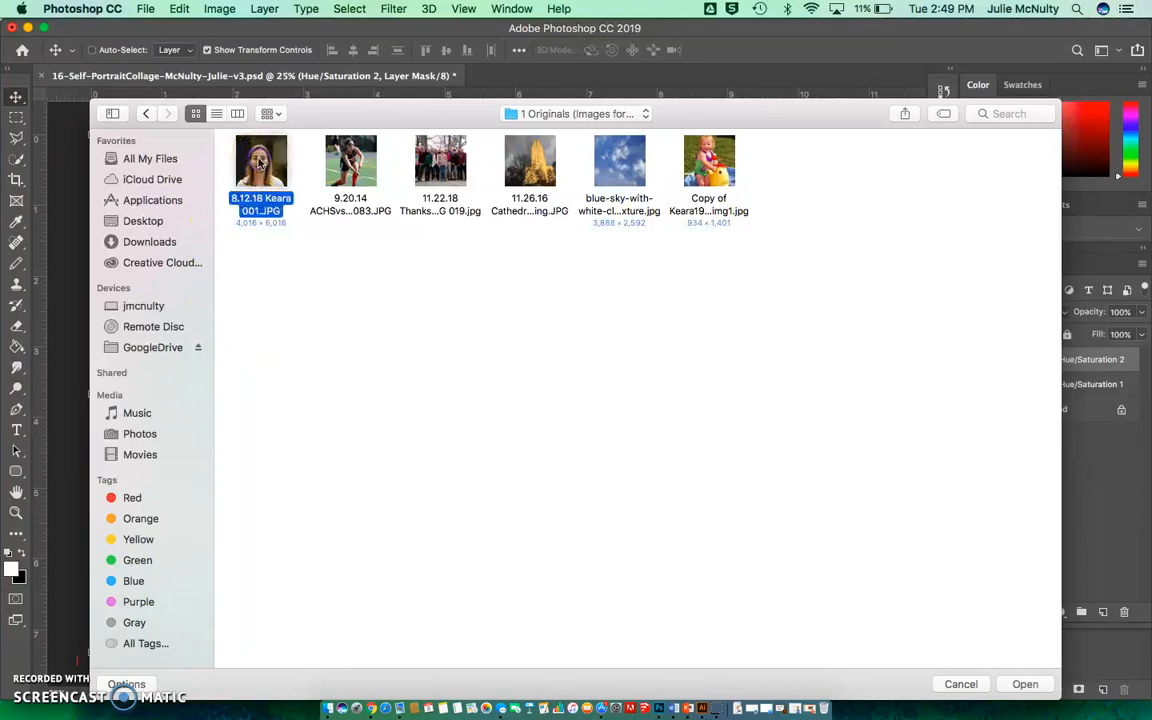
pyautogui.click(1026, 684)
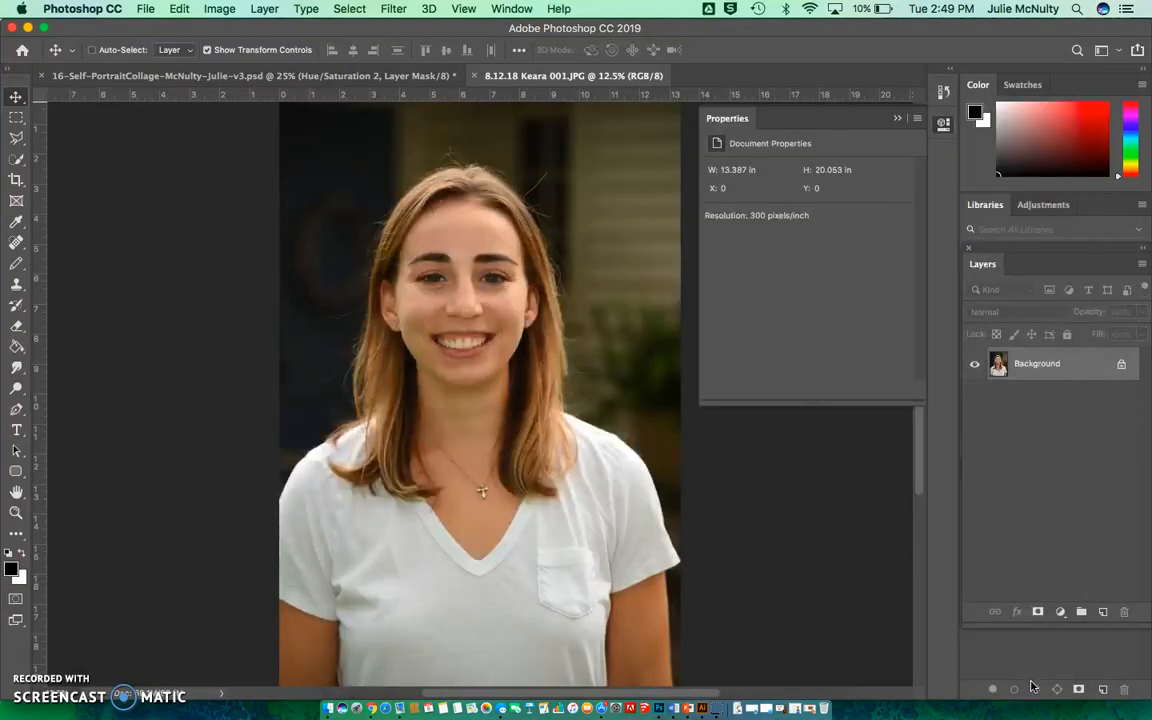
pyautogui.click(823, 530)
pyautogui.click(178, 9)
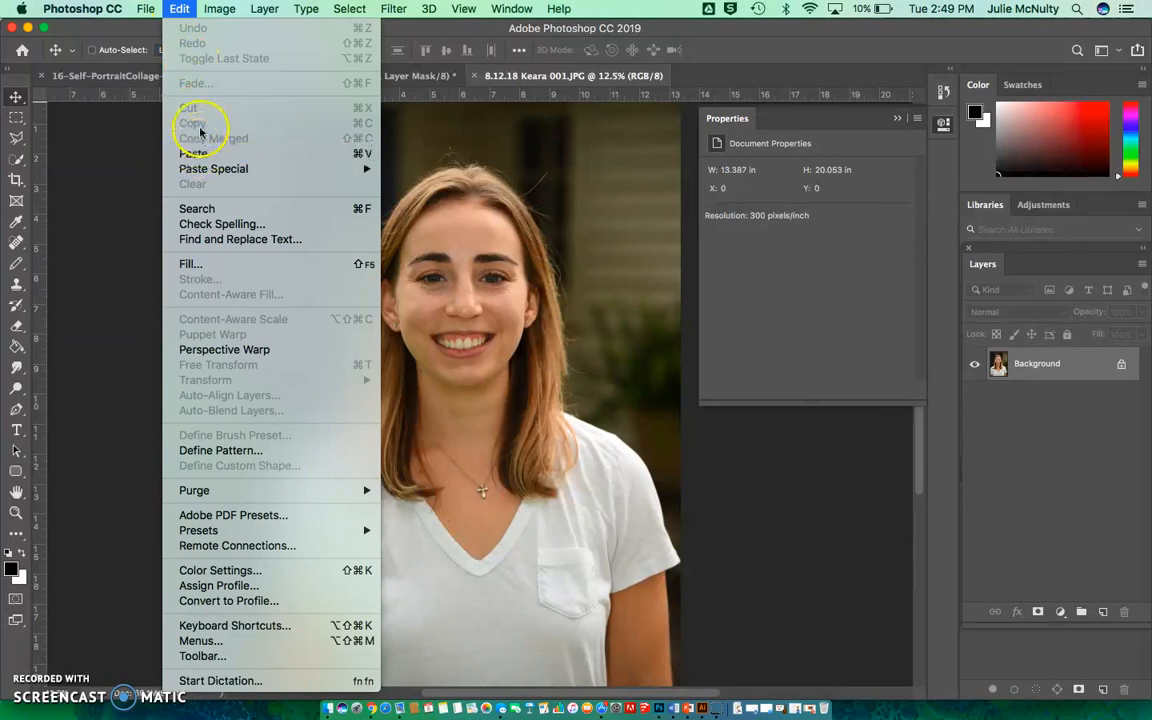
pyautogui.click(138, 266)
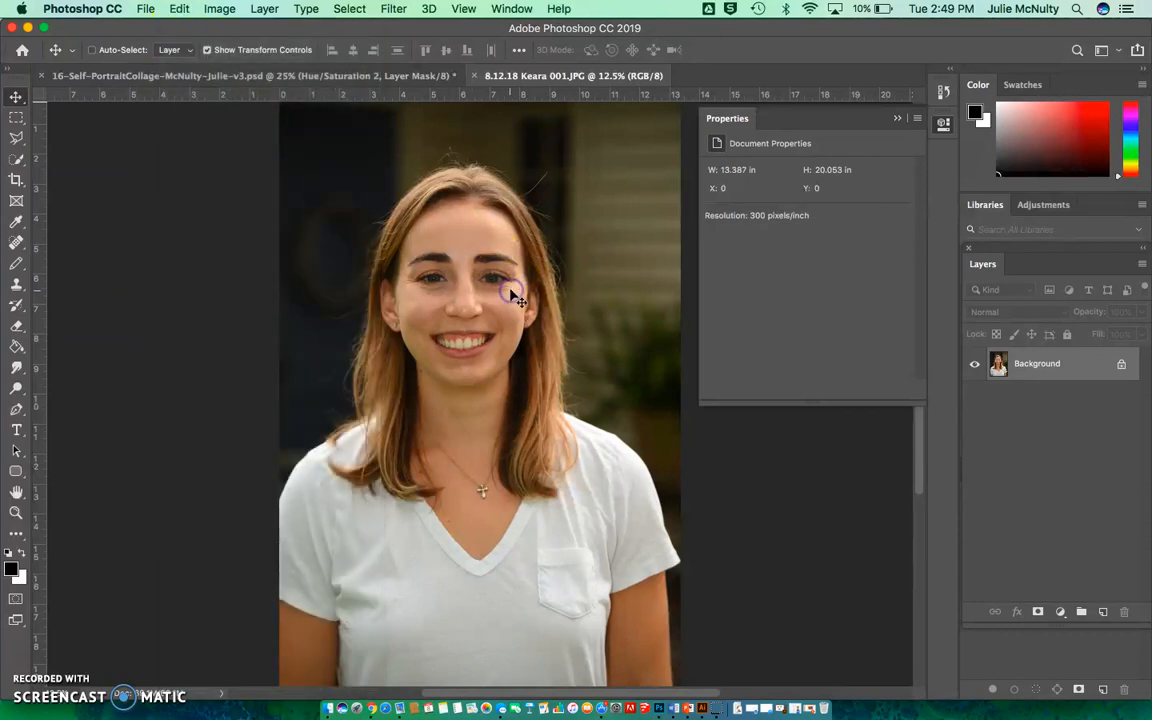
# Step: Float the portrait photo in its own window and move its image into the sky collage as a new layer
pyautogui.moveTo(470, 77); pyautogui.dragTo(547, 168)
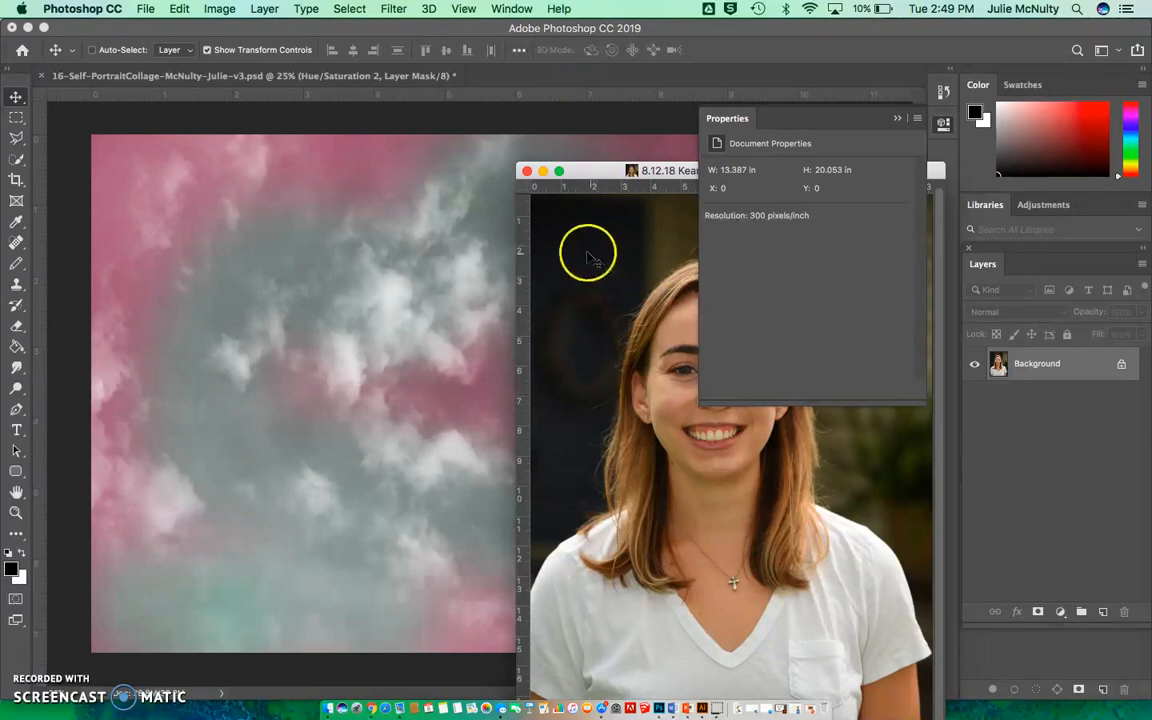
pyautogui.moveTo(611, 263); pyautogui.dragTo(277, 281)
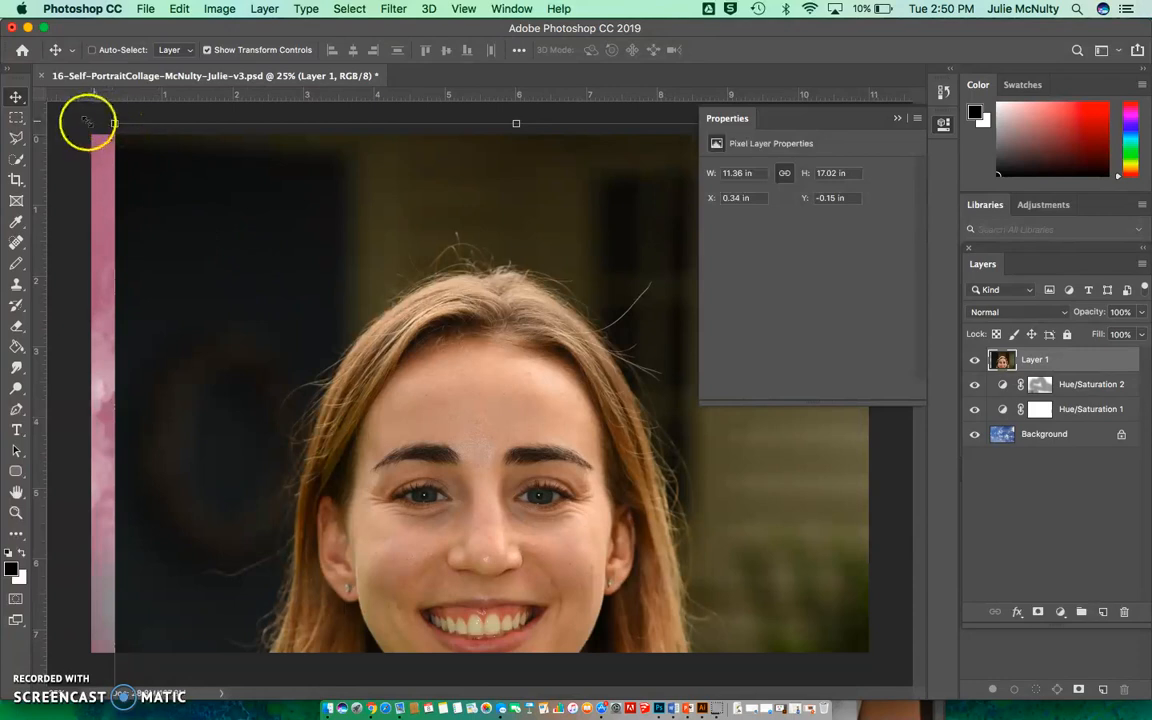
# Step: Scale the portrait layer proportionally to about 4.46 by 6.69 in and position it left of the canvas centre
pyautogui.click(114, 124)
pyautogui.moveTo(114, 124); pyautogui.dragTo(465, 522)
pyautogui.moveTo(526, 614); pyautogui.dragTo(343, 247)
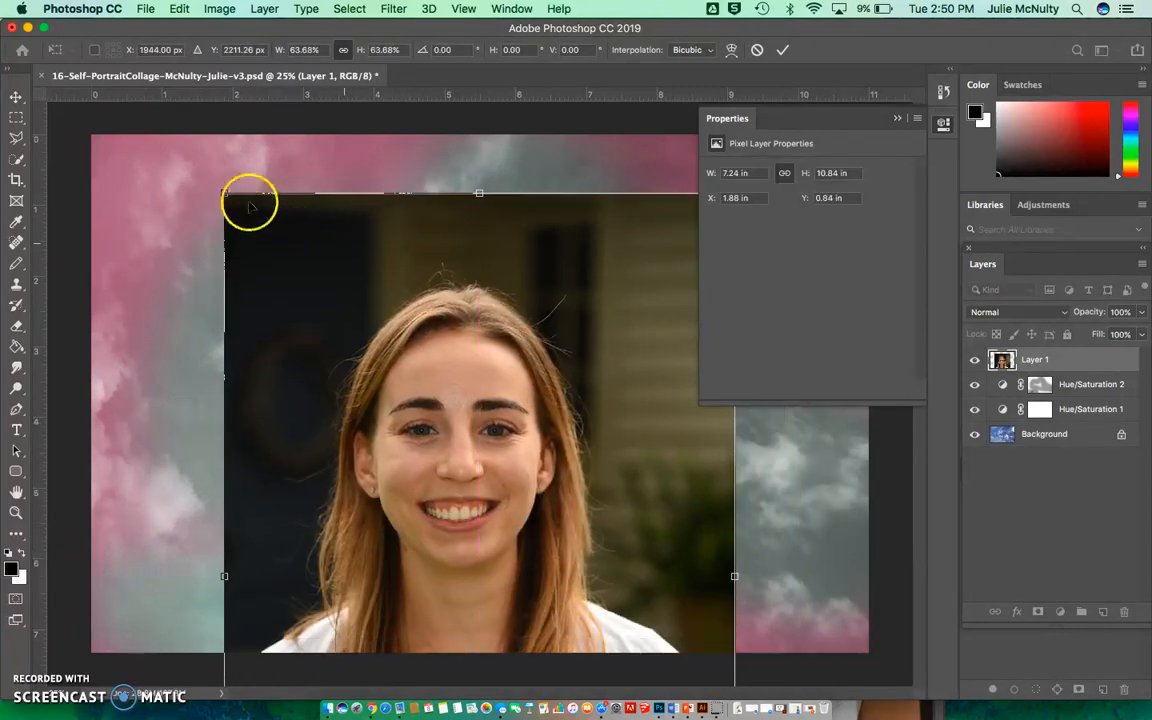
pyautogui.moveTo(222, 193); pyautogui.dragTo(350, 314)
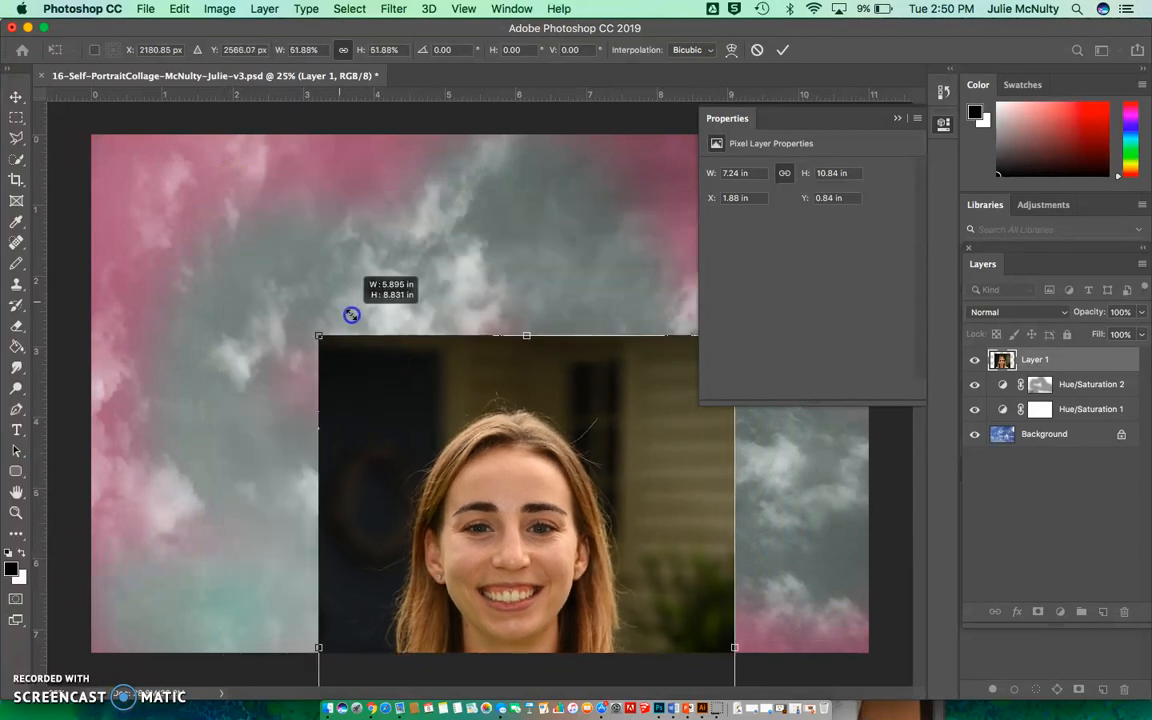
pyautogui.moveTo(406, 406); pyautogui.dragTo(345, 196)
pyautogui.moveTo(251, 123); pyautogui.dragTo(326, 237)
pyautogui.moveTo(343, 291); pyautogui.dragTo(295, 215)
pyautogui.moveTo(280, 163); pyautogui.dragTo(304, 199)
pyautogui.moveTo(347, 254); pyautogui.dragTo(305, 219)
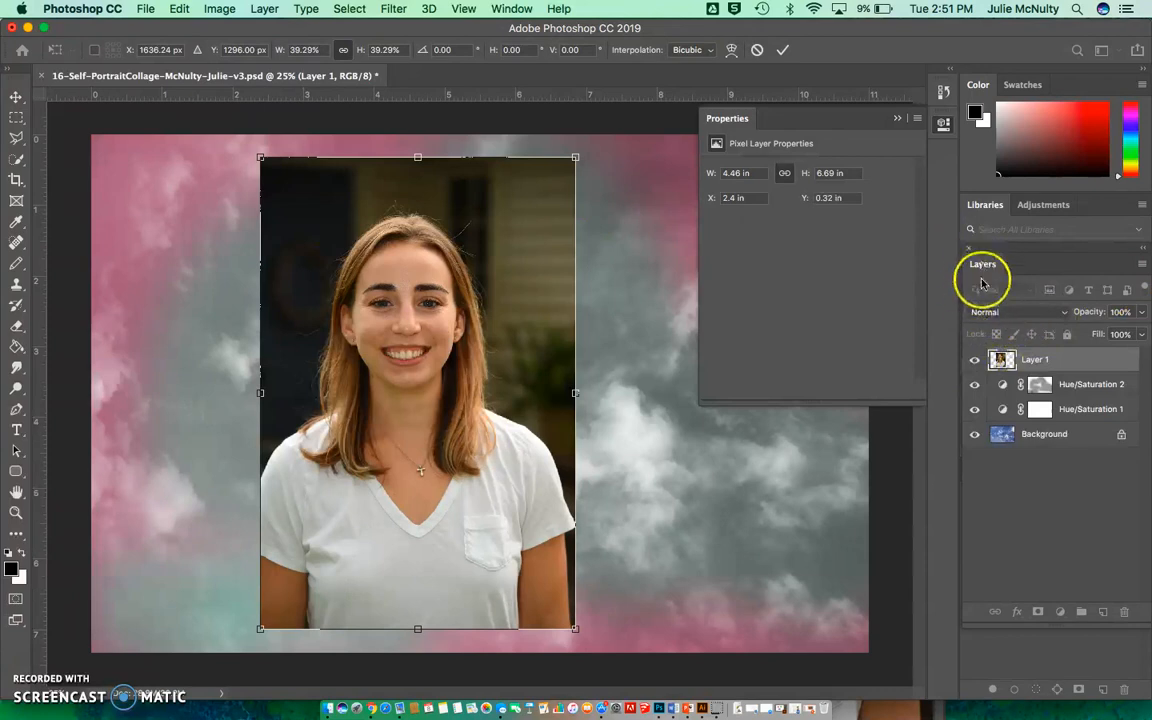
# Step: Set the portrait layer's blend mode to Hard Light and apply its transform
pyautogui.click(1052, 318)
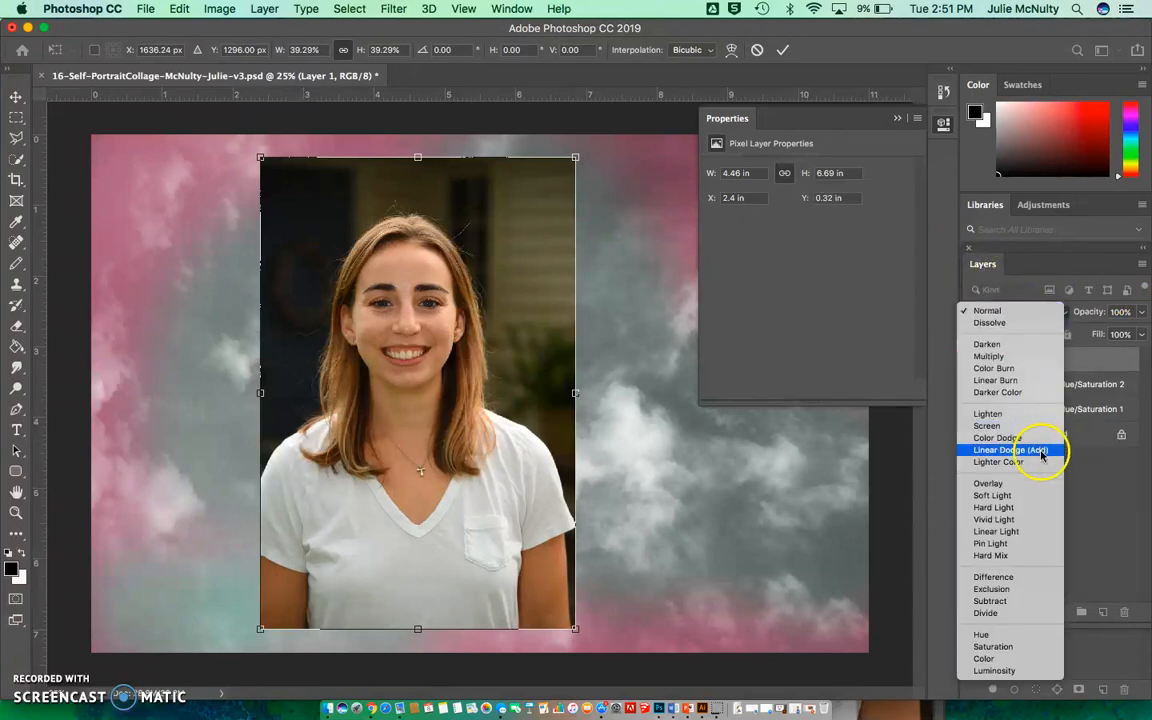
pyautogui.click(1033, 508)
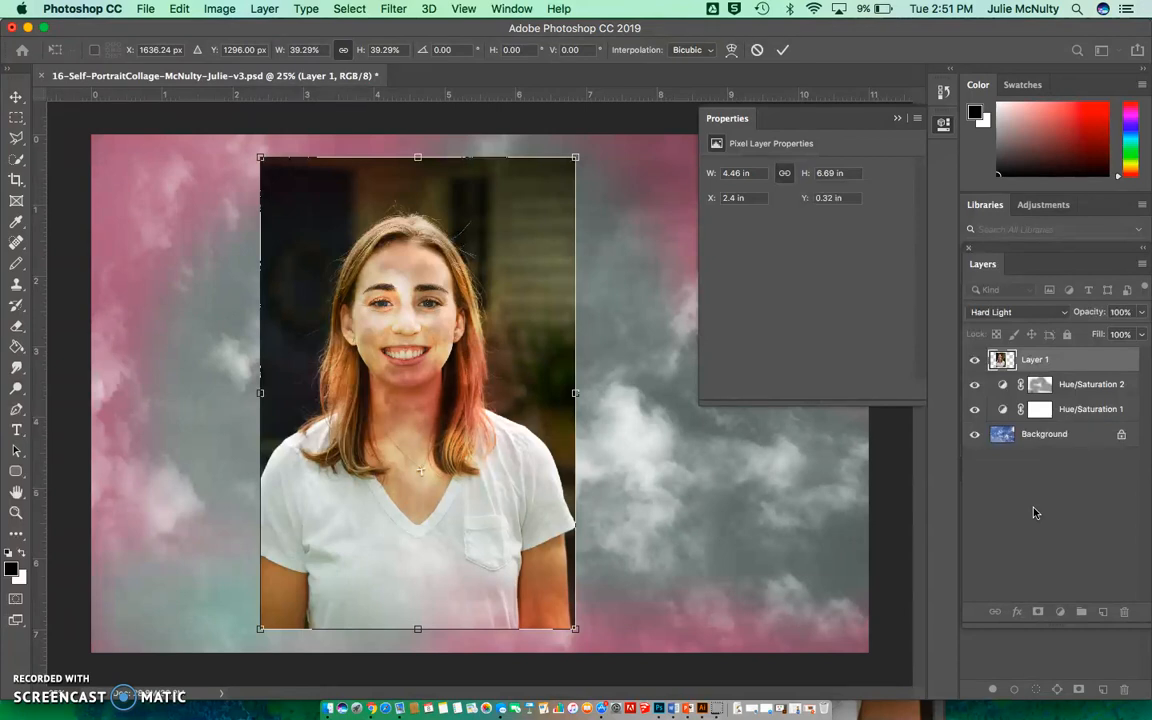
pyautogui.click(18, 137)
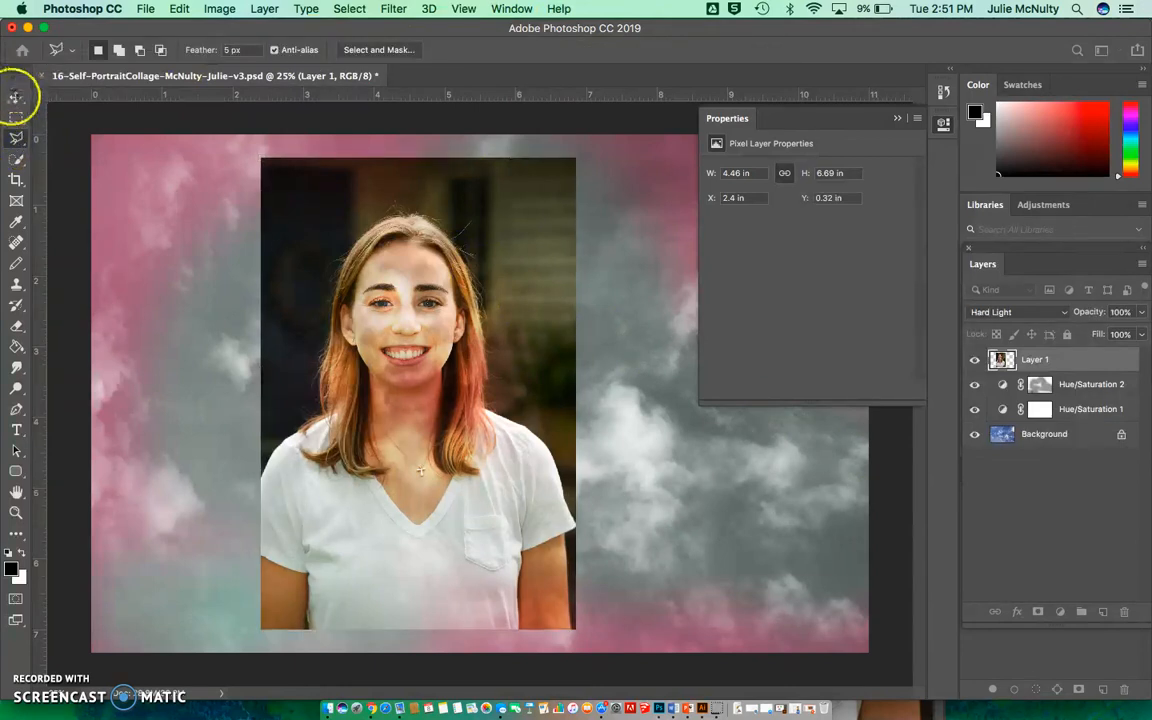
# Step: With the Polygonal Lasso at 5 px feather, select the dark backdrop around the woman's hair and shoulders, out to the photo's edges
pyautogui.moveTo(17, 136); pyautogui.dragTo(80, 138)
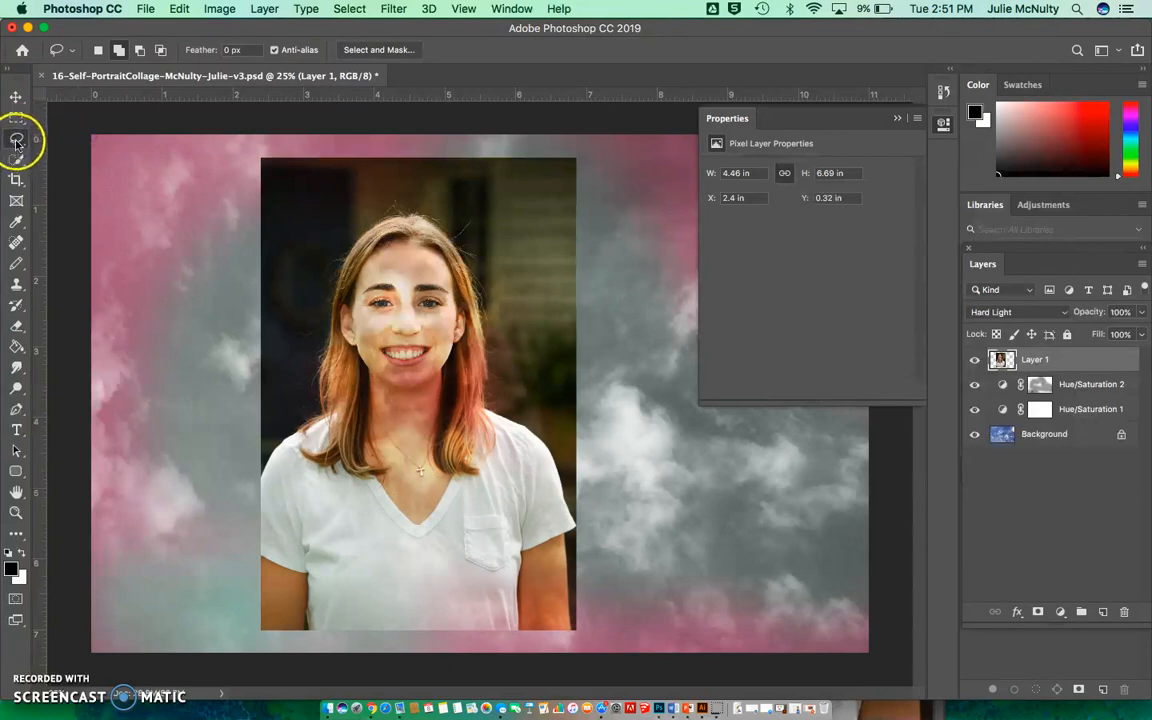
pyautogui.moveTo(17, 143); pyautogui.dragTo(65, 155)
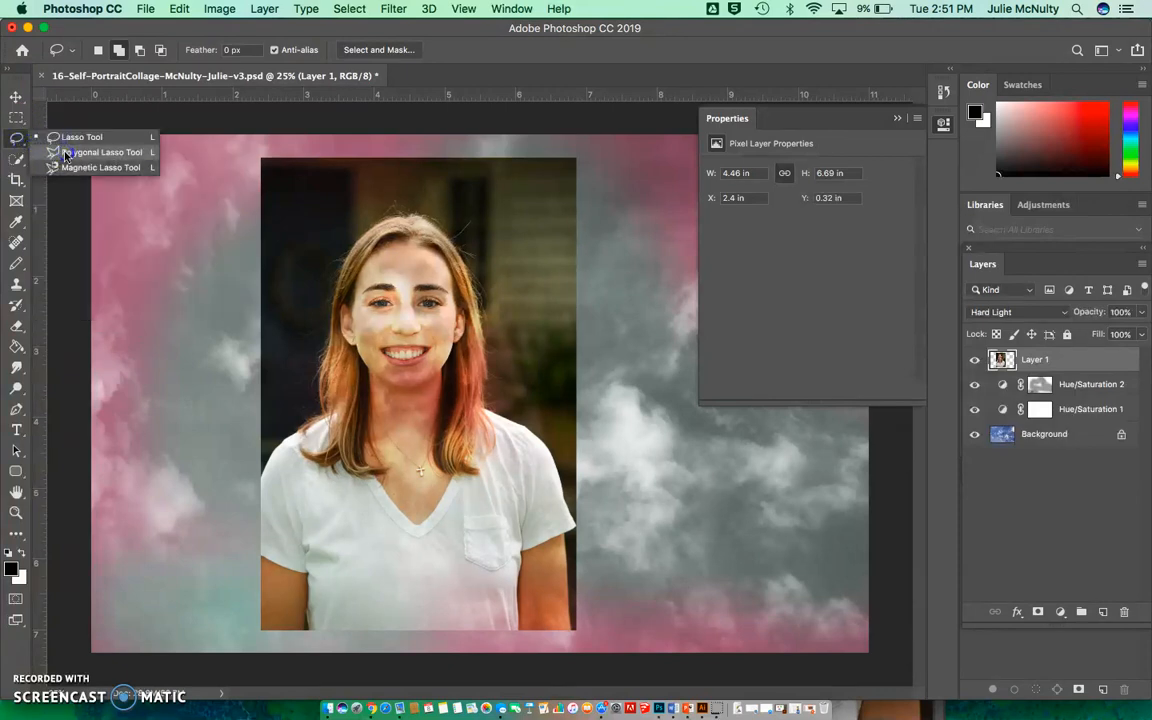
pyautogui.moveTo(65, 155); pyautogui.dragTo(94, 156)
pyautogui.click(101, 157)
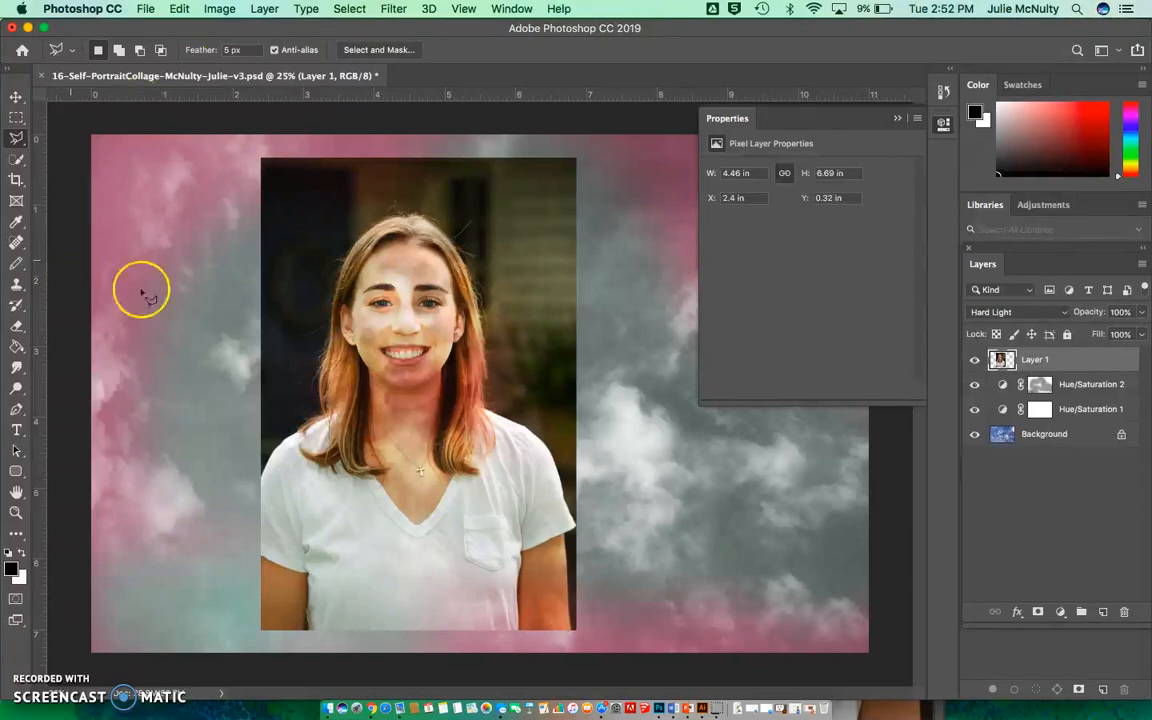
pyautogui.click(261, 478)
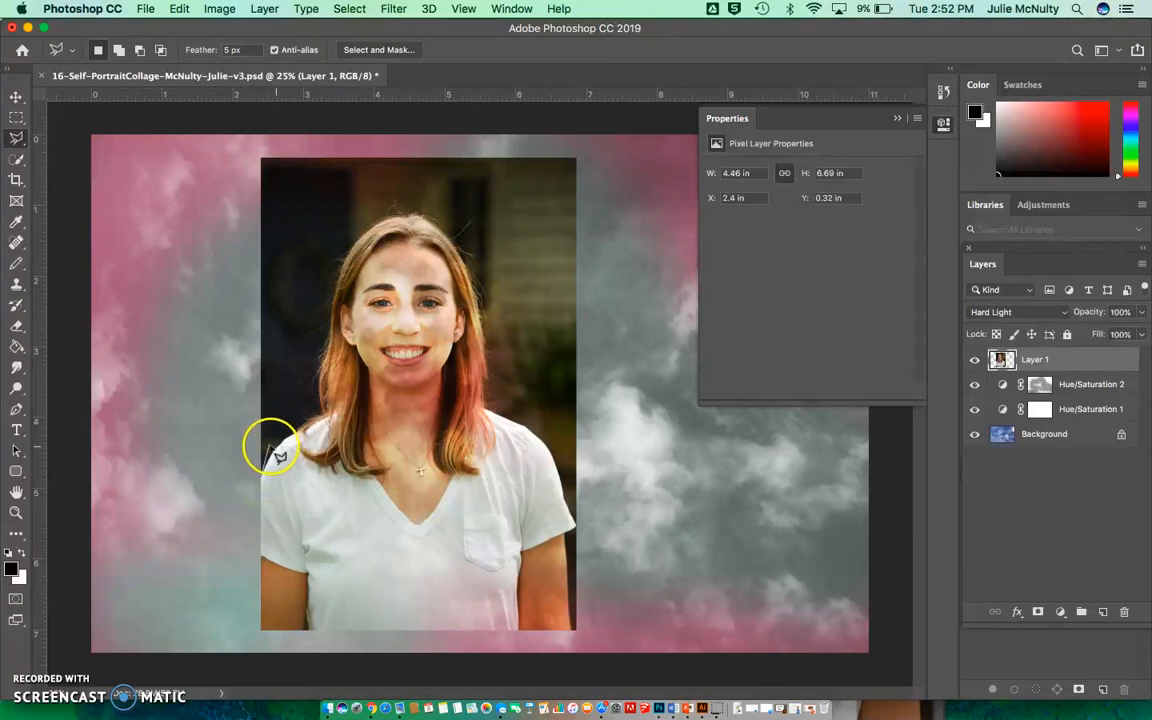
pyautogui.click(274, 447)
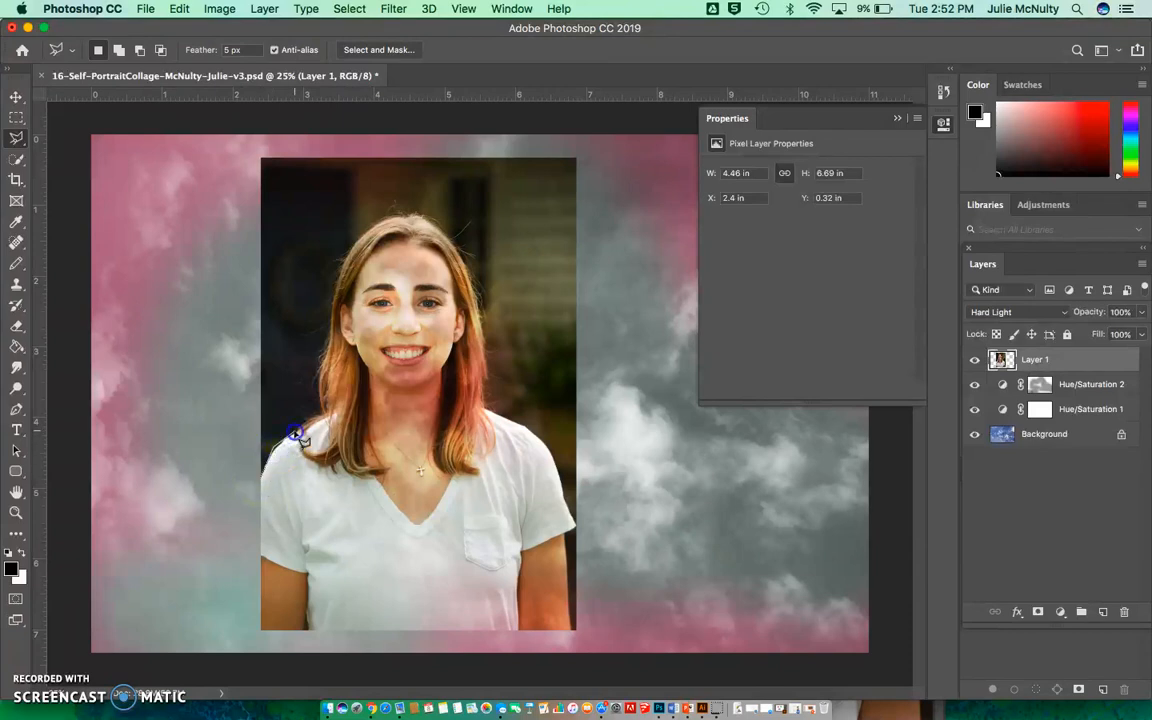
pyautogui.click(320, 380)
pyautogui.click(323, 356)
pyautogui.click(326, 350)
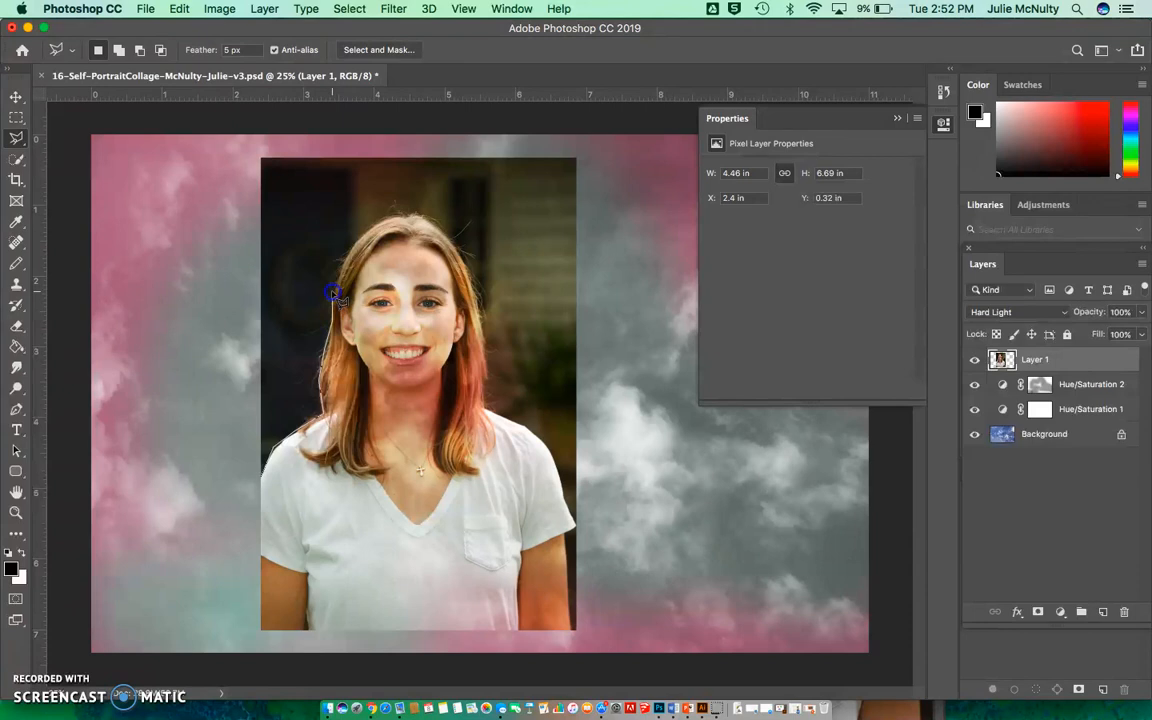
pyautogui.click(342, 257)
pyautogui.click(358, 227)
pyautogui.click(388, 217)
pyautogui.click(405, 213)
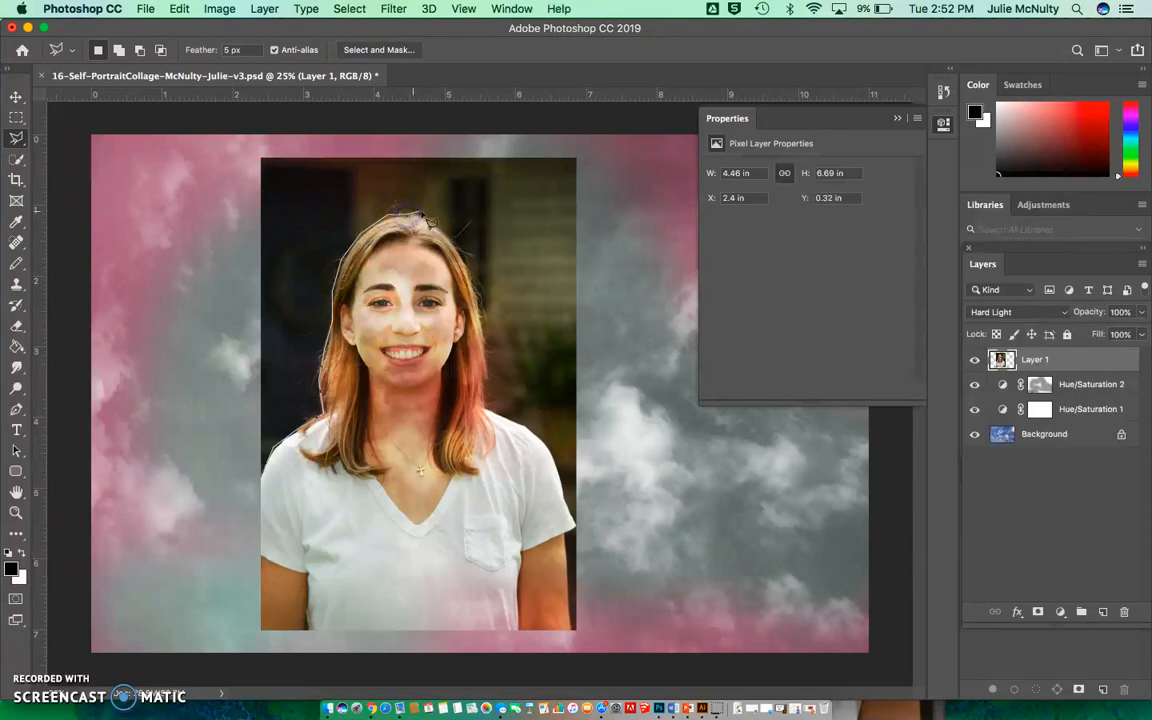
pyautogui.click(432, 217)
pyautogui.click(456, 244)
pyautogui.click(471, 271)
pyautogui.click(487, 353)
pyautogui.click(488, 388)
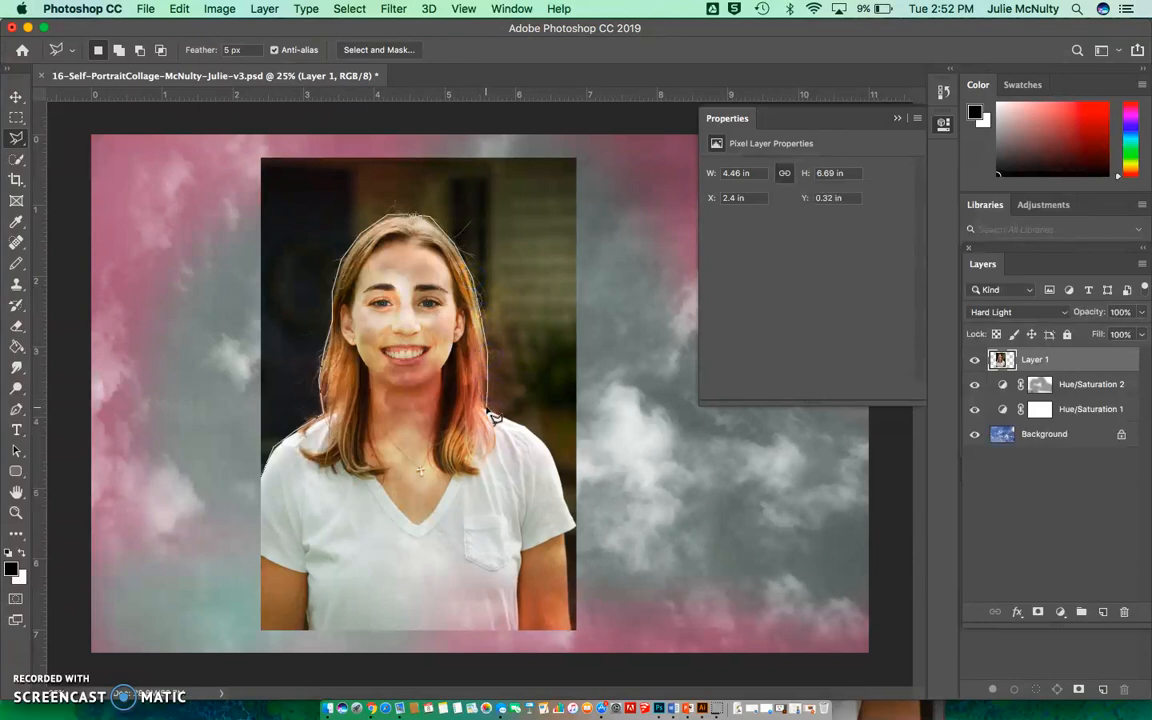
pyautogui.click(512, 424)
pyautogui.click(532, 430)
pyautogui.click(572, 512)
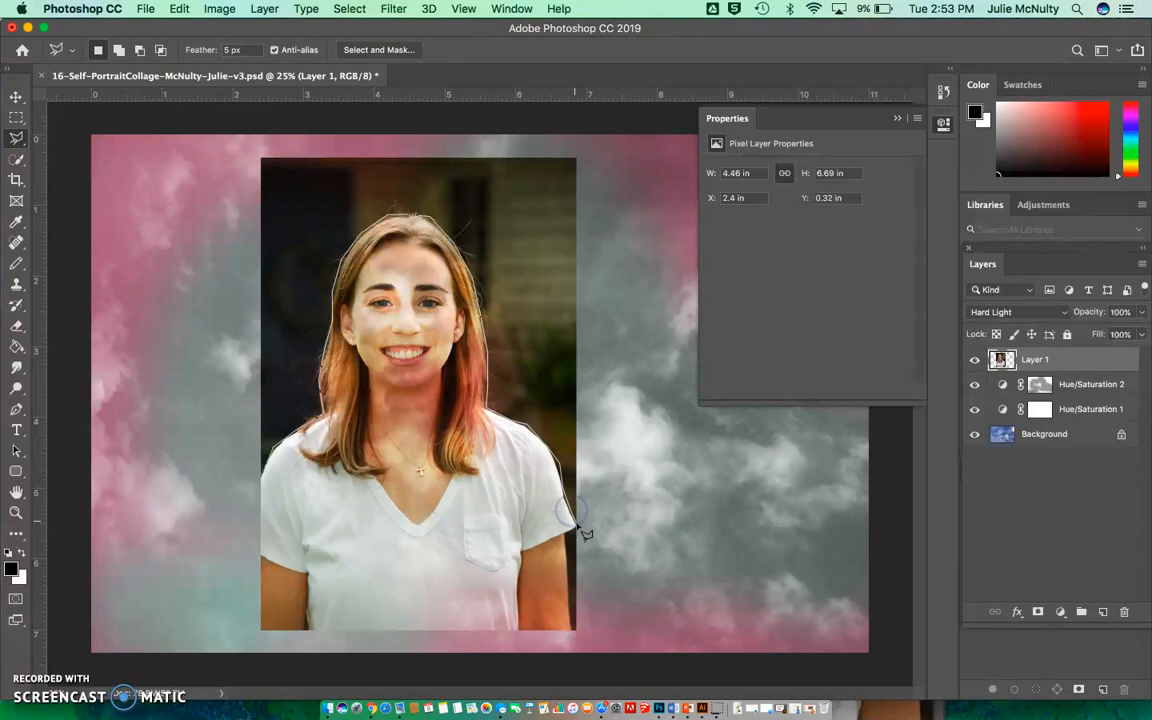
pyautogui.click(578, 524)
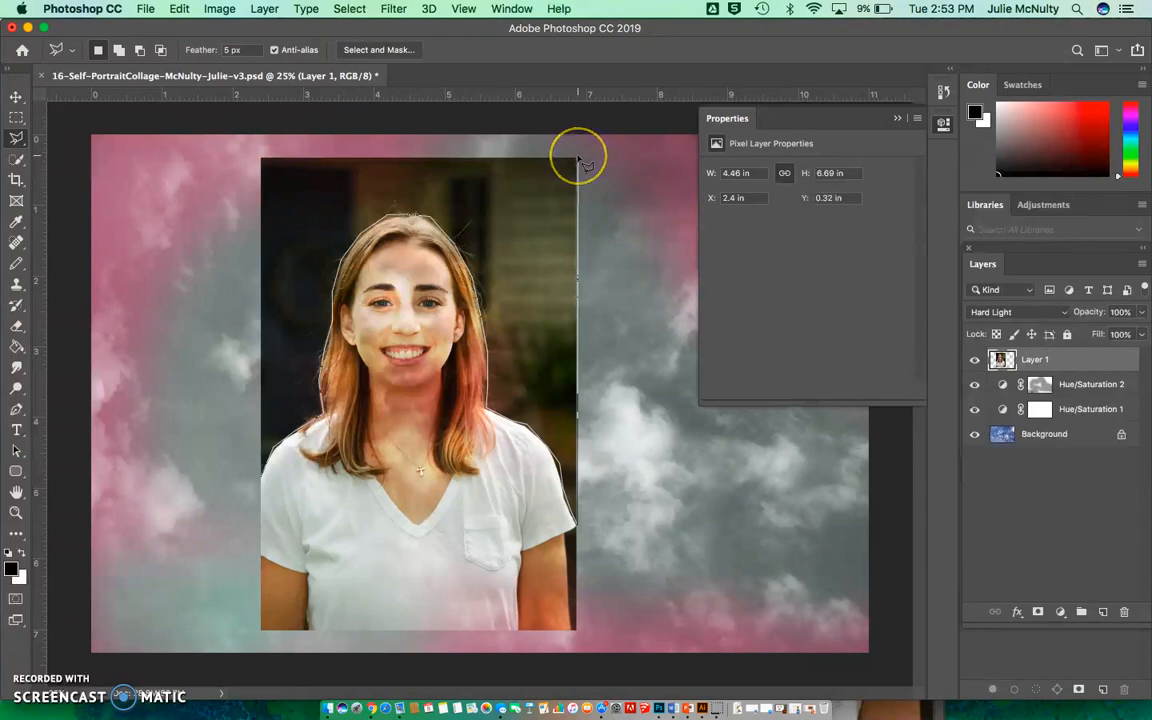
pyautogui.click(578, 157)
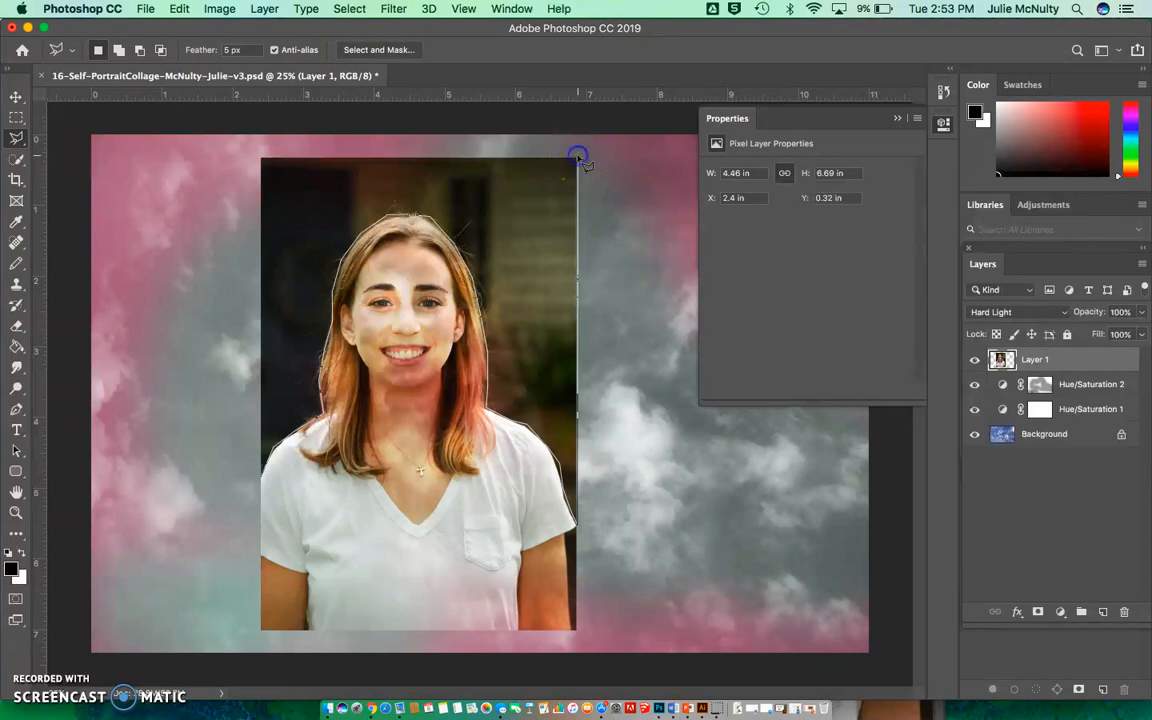
pyautogui.click(261, 158)
pyautogui.click(260, 489)
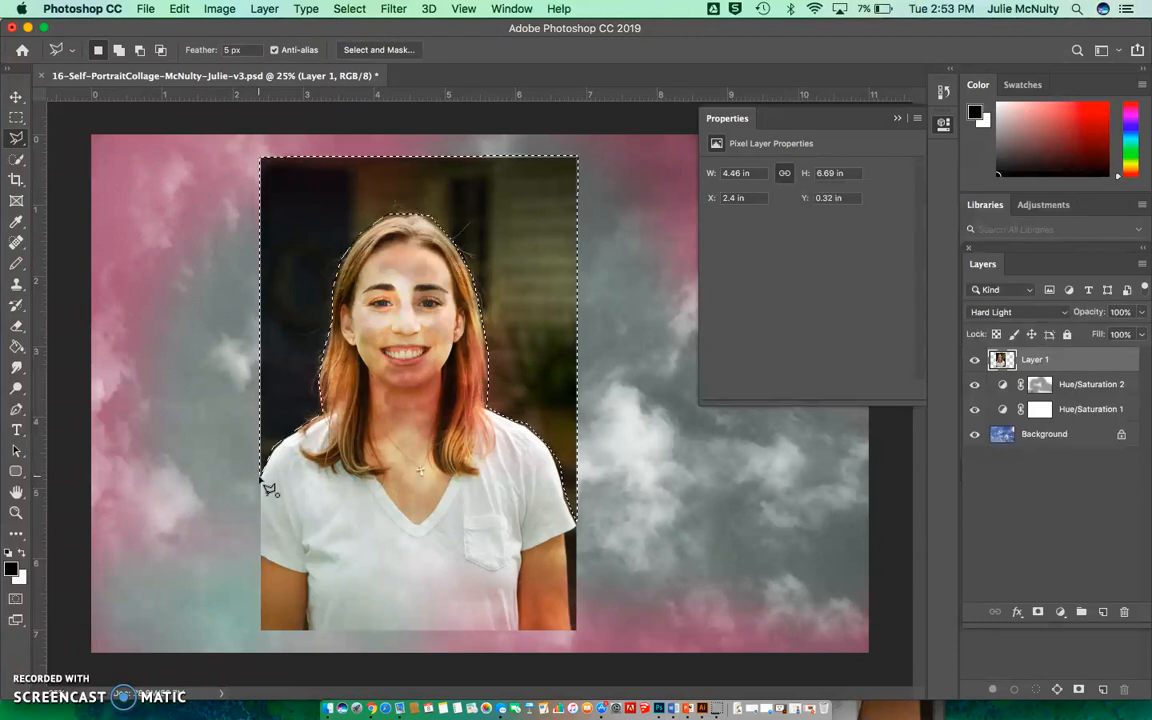
# Step: Delete the selected backdrop from the portrait layer and clear the selection
pyautogui.press('Delete')
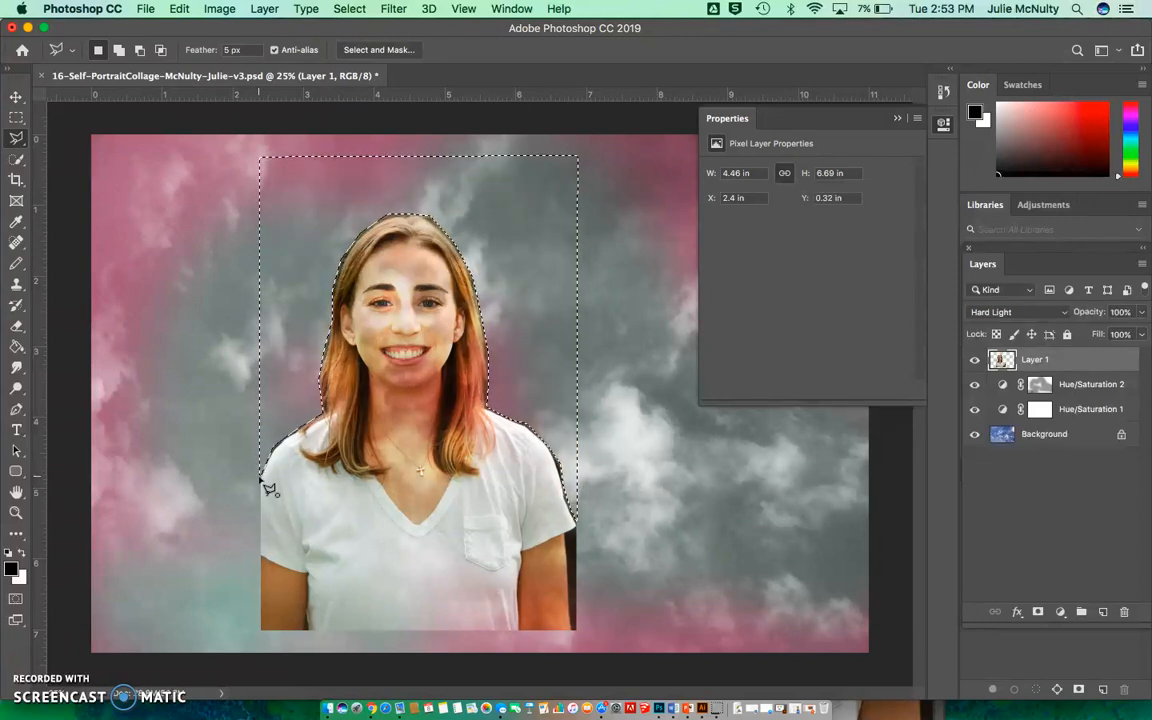
pyautogui.click(377, 185)
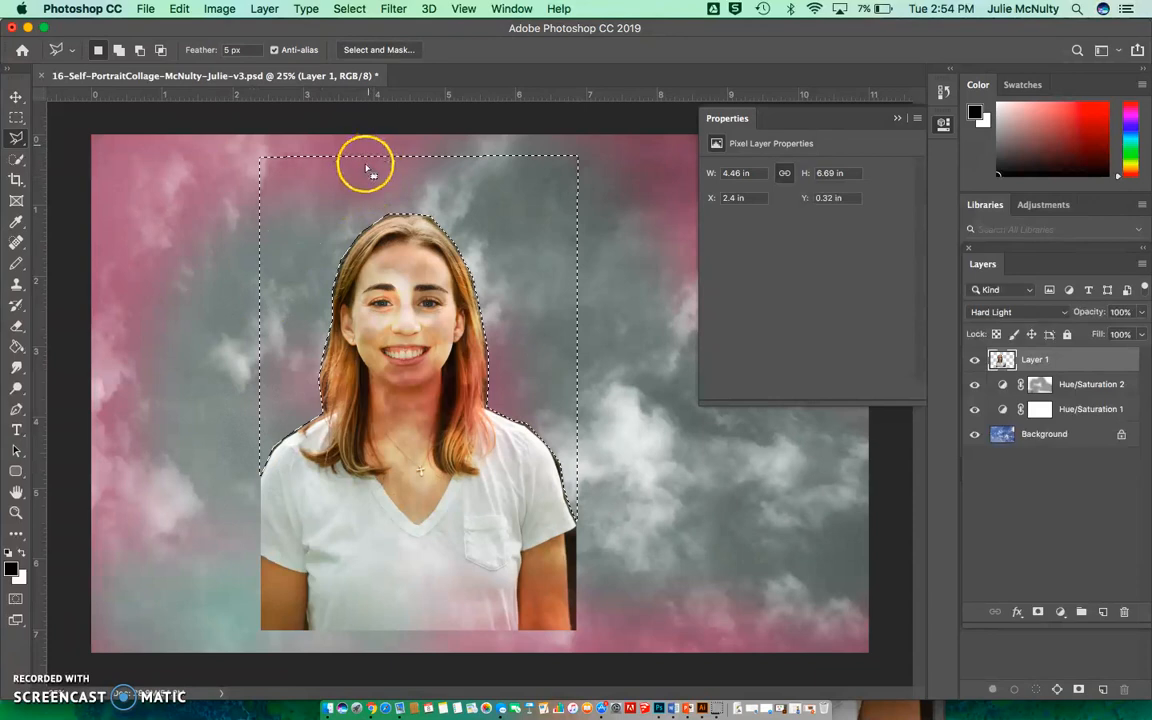
pyautogui.click(350, 10)
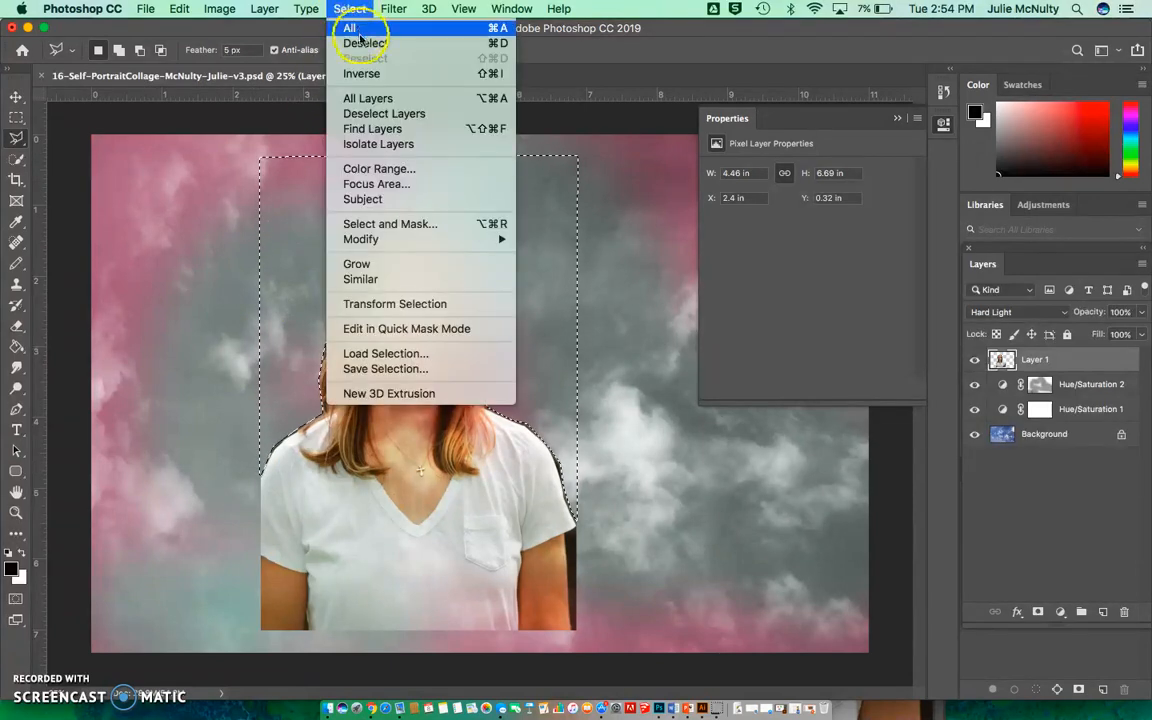
pyautogui.click(362, 43)
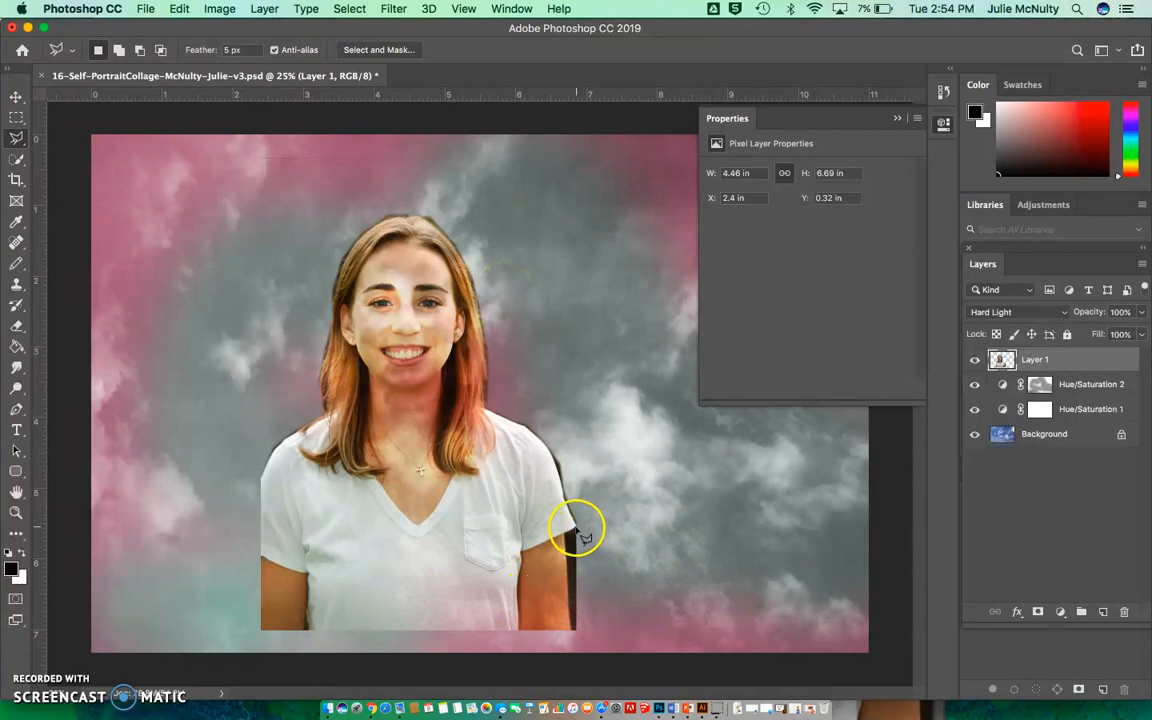
# Step: Select and delete the leftover dark strip beside the arm below the right-hand sleeve, then clear the selection
pyautogui.click(566, 536)
pyautogui.moveTo(566, 536); pyautogui.dragTo(570, 630)
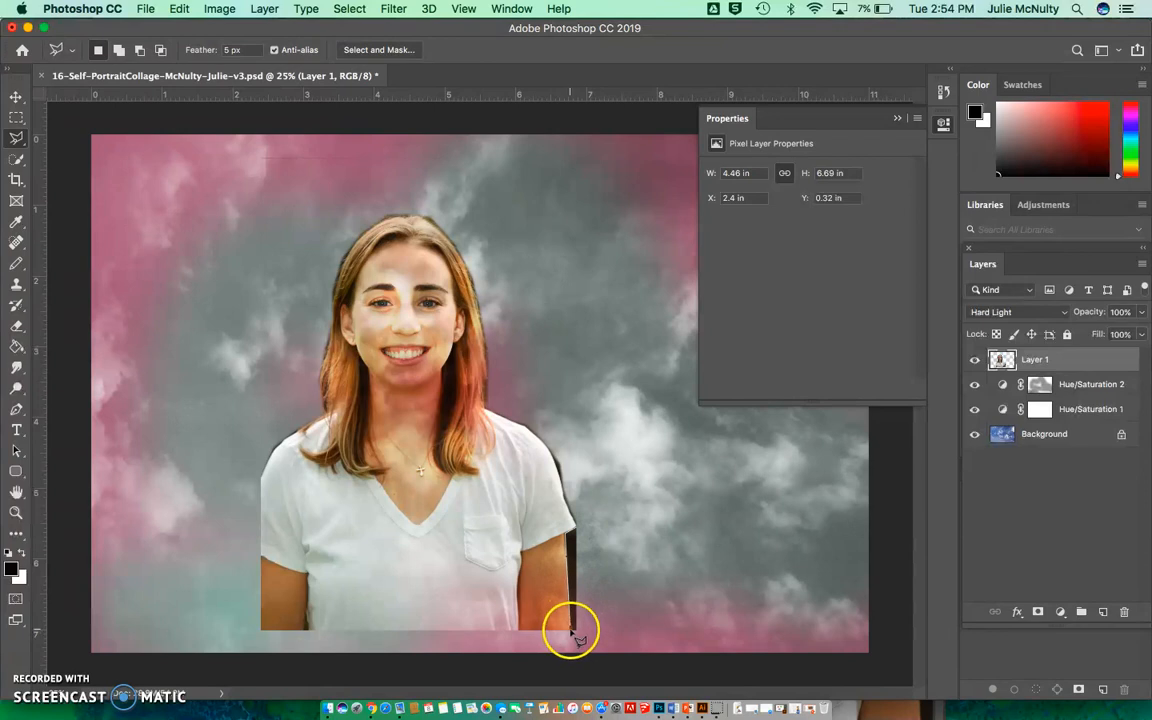
pyautogui.click(571, 631)
pyautogui.click(578, 632)
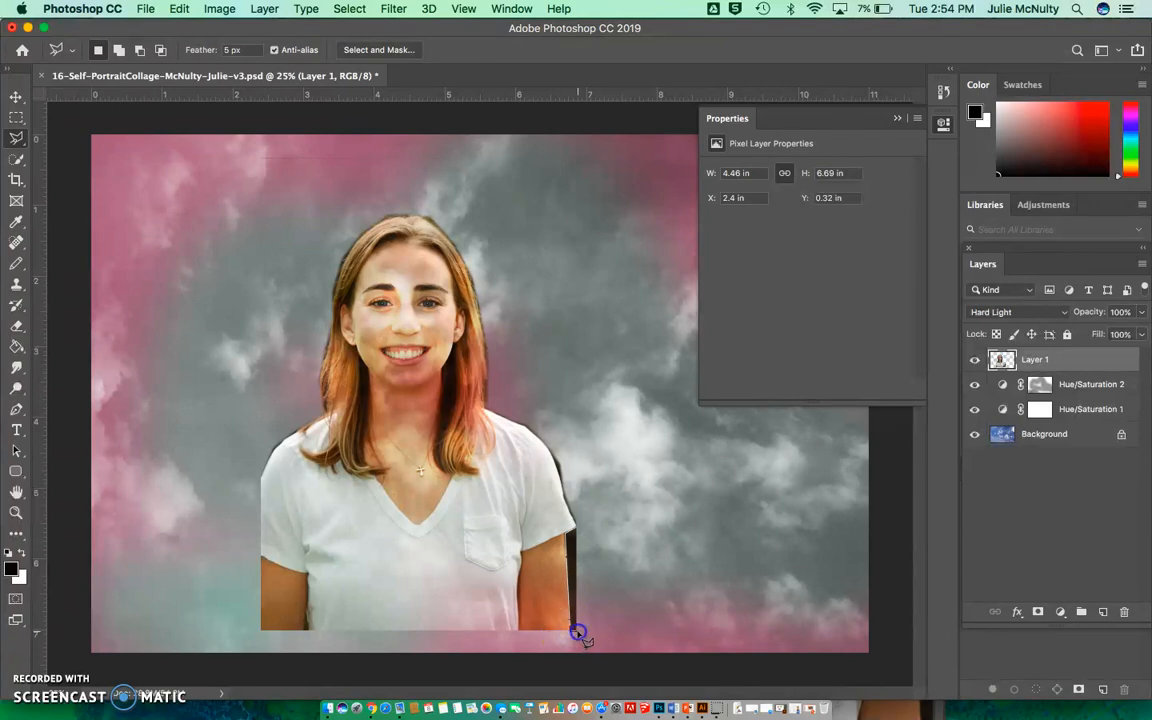
pyautogui.click(582, 531)
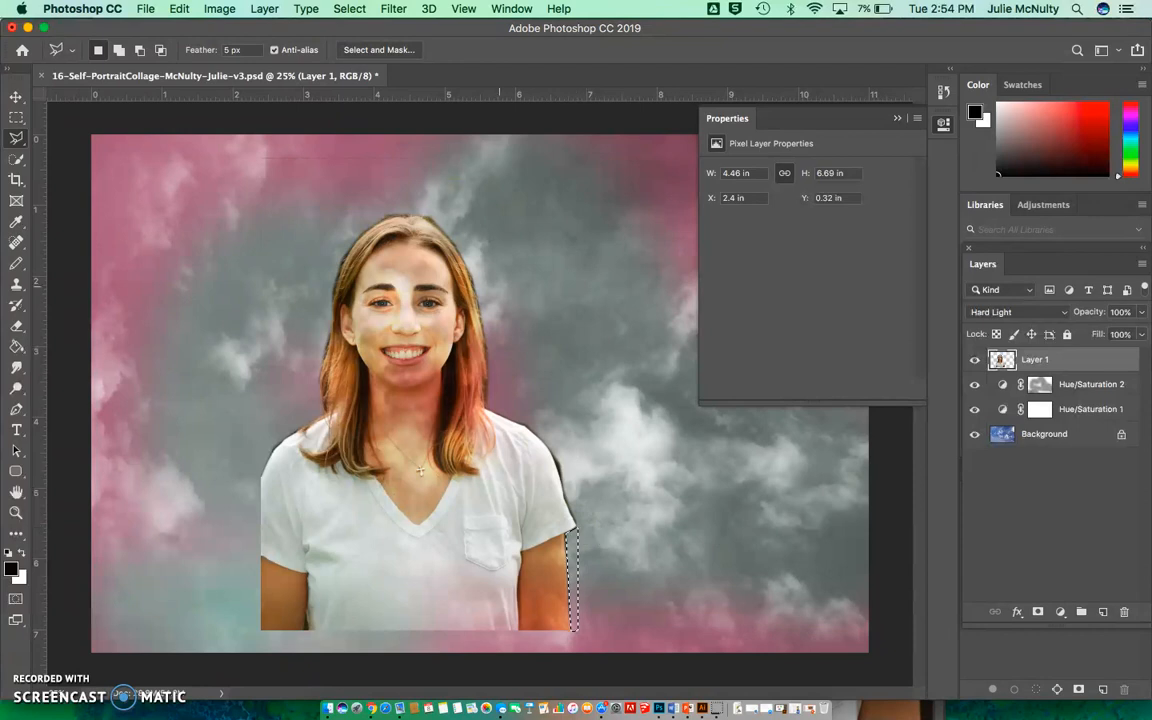
pyautogui.click(342, 9)
pyautogui.click(360, 43)
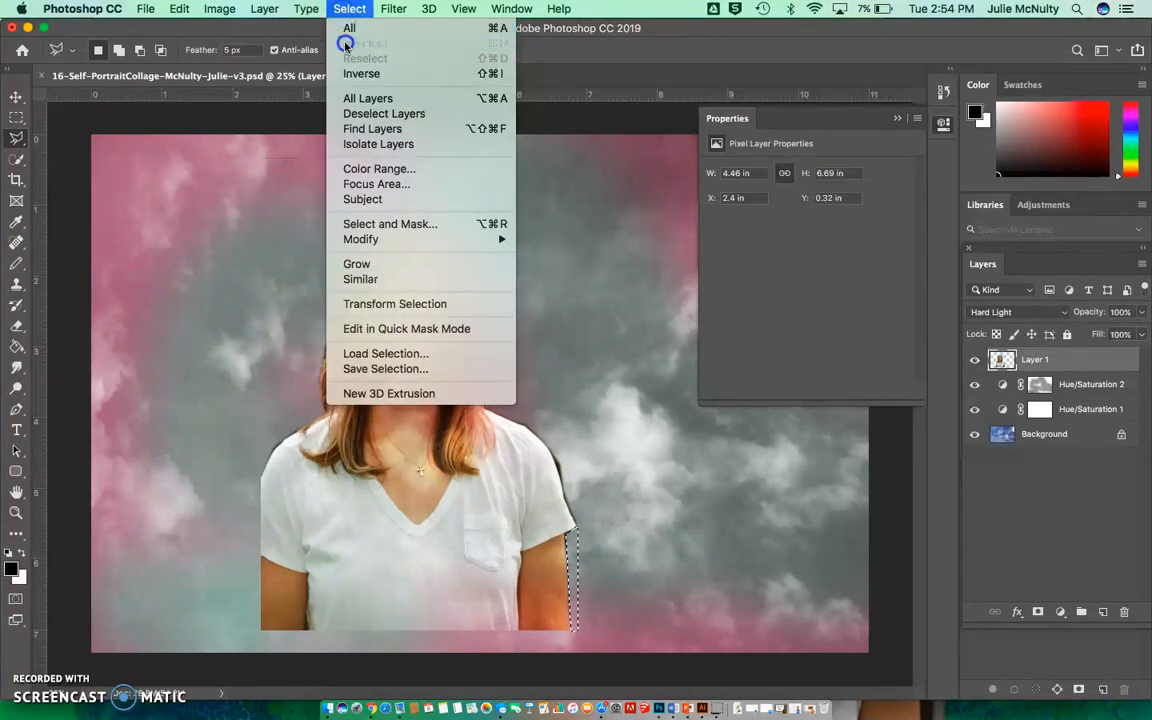
# Step: Scale the cut-out portrait proportionally to about 122% and move it toward the canvas's left side, with its lower edge past the canvas
pyautogui.click(16, 97)
pyautogui.moveTo(350, 298); pyautogui.dragTo(457, 365)
pyautogui.moveTo(360, 198); pyautogui.dragTo(237, 131)
pyautogui.moveTo(460, 285); pyautogui.dragTo(305, 275)
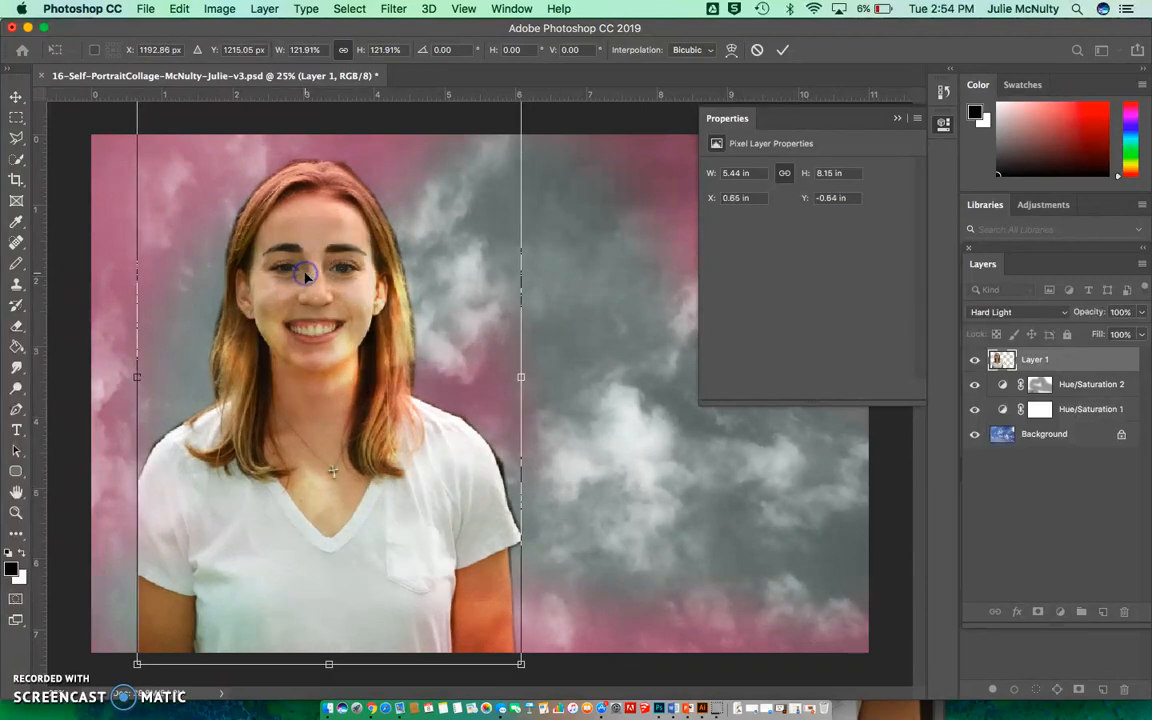